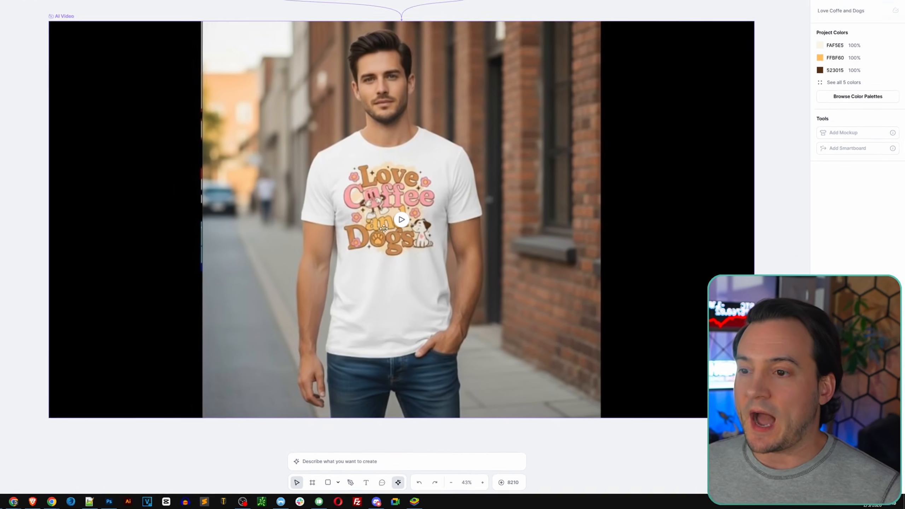
Play the AI video of the man in the t-shirt and return to the original design on the canvas
{"action": "left_click", "coordinate": [357, 195]}
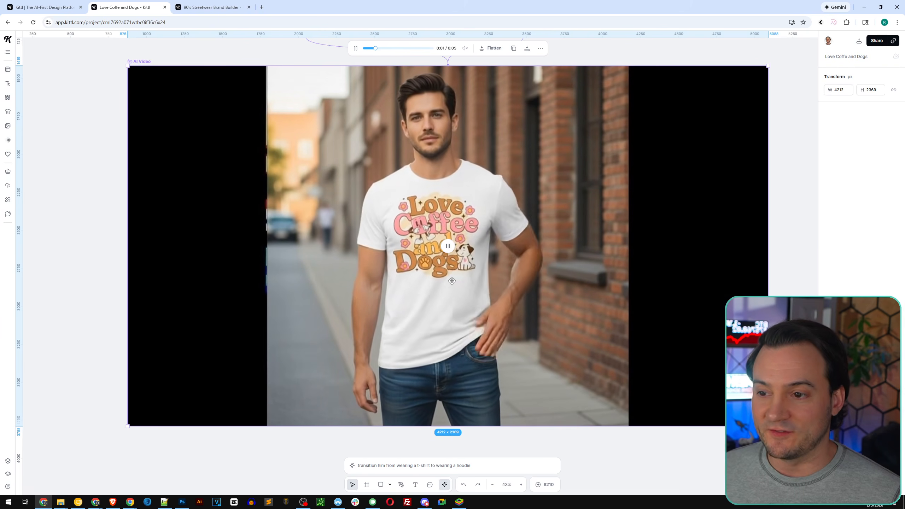
{"action": "left_click_drag", "start_coordinate": [121, 173], "coordinate": [452, 465]}
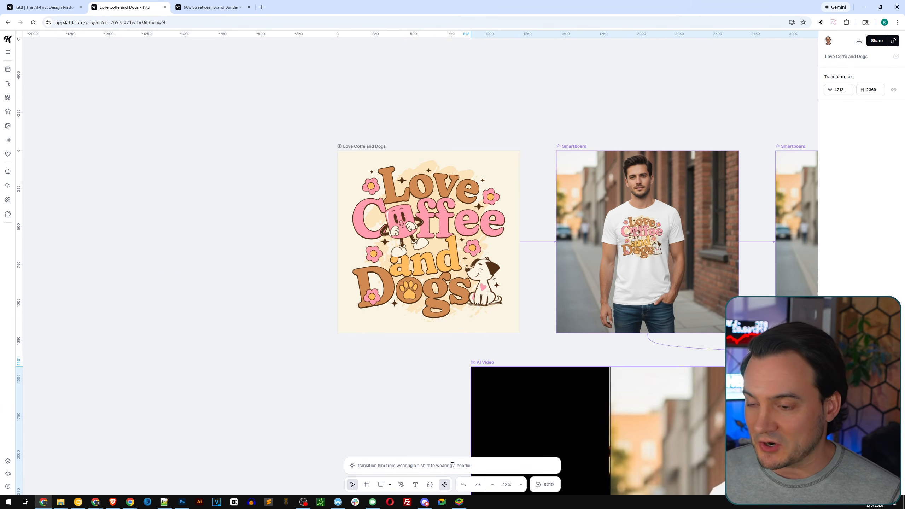
Browse the T-Shirts category of the Merchandise templates in the Kittl template library
{"action": "left_click", "coordinate": [45, 7]}
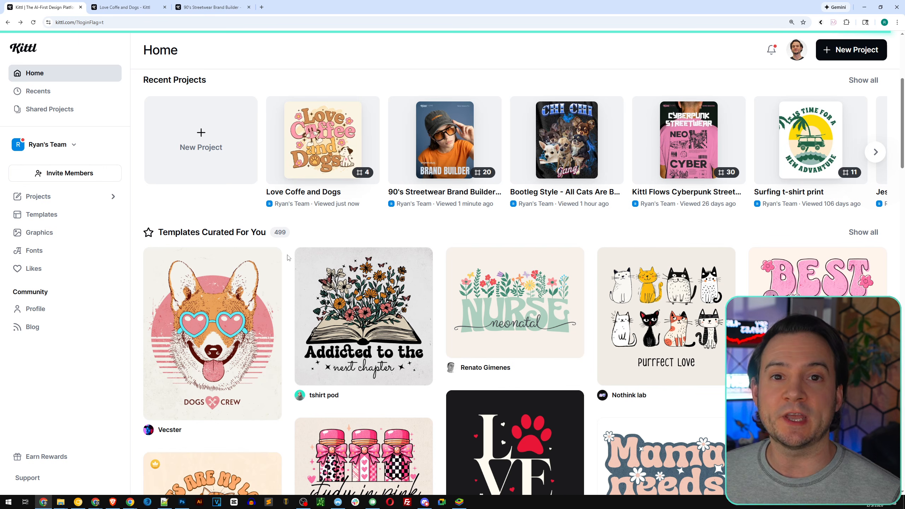
{"action": "left_click", "coordinate": [52, 216]}
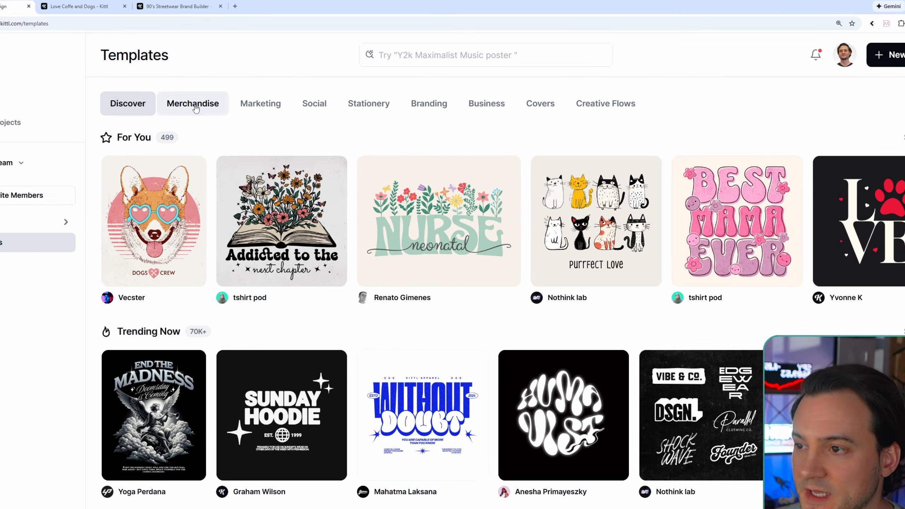
{"action": "left_click", "coordinate": [225, 94]}
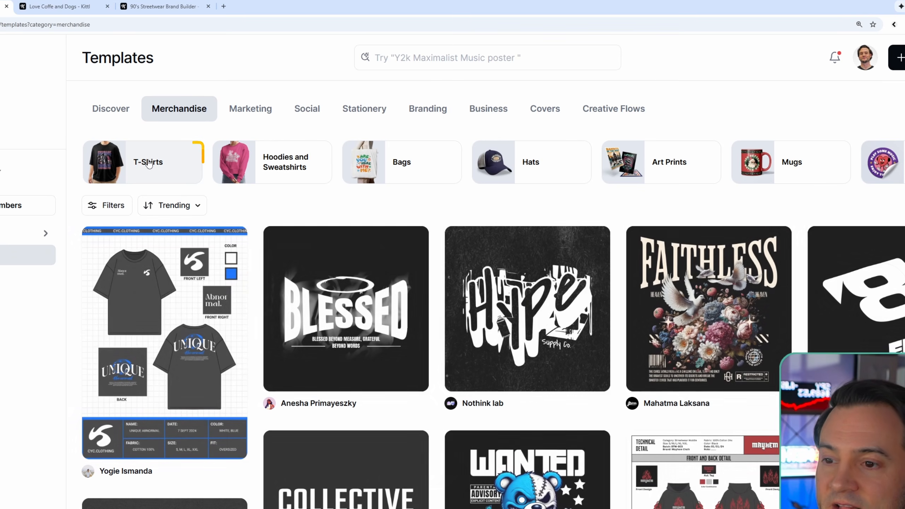
{"action": "left_click", "coordinate": [149, 164]}
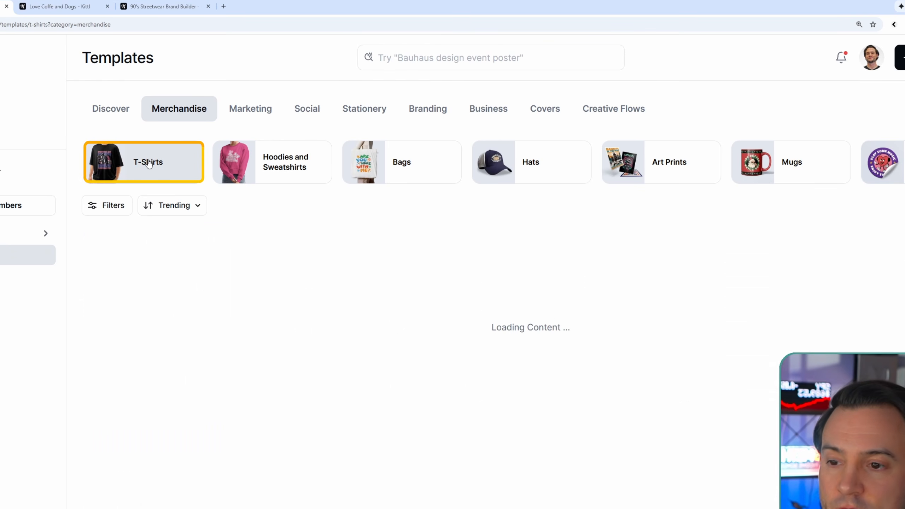
{"action": "scroll", "coordinate": [528, 321], "scroll_direction": "down", "scroll_amount": 8}
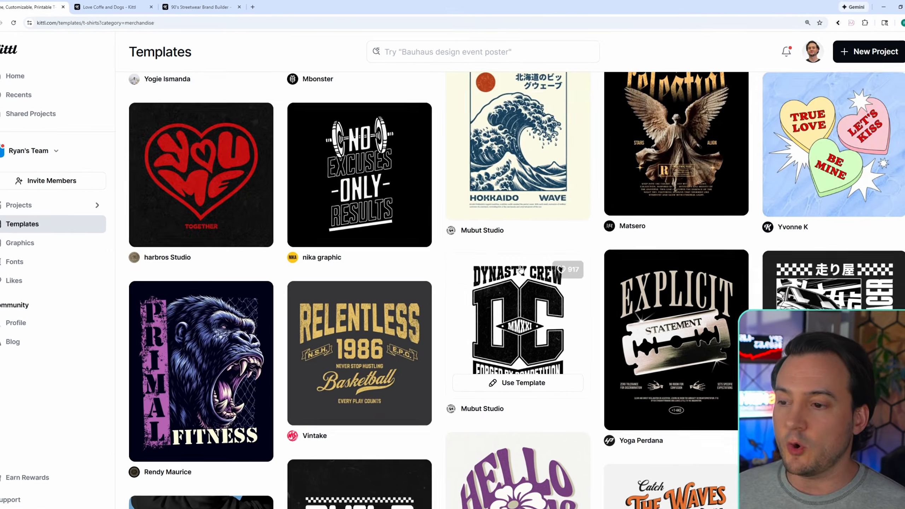
Search the template library for "dog" and browse the designs
{"action": "scroll", "coordinate": [484, 287], "scroll_direction": "up", "scroll_amount": 10}
{"action": "left_click", "coordinate": [461, 53]}
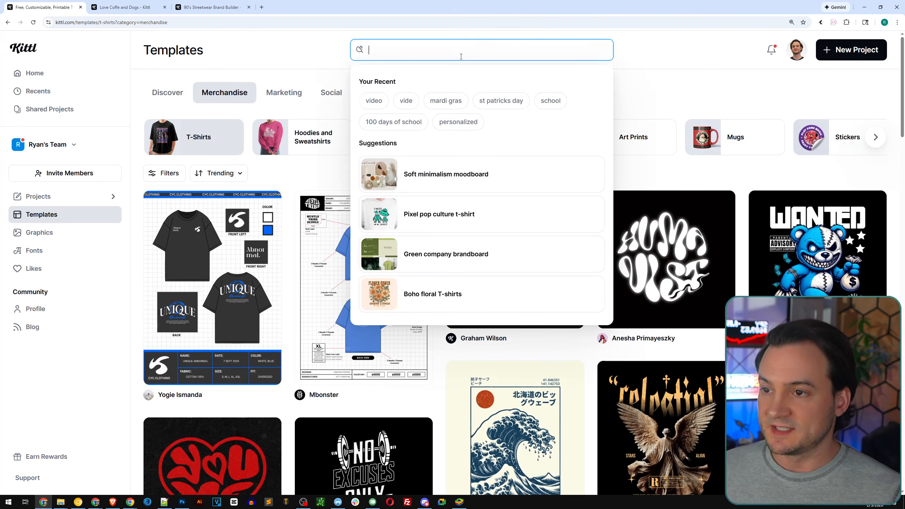
{"action": "type", "text": "dog"}
{"action": "key", "text": "Return"}
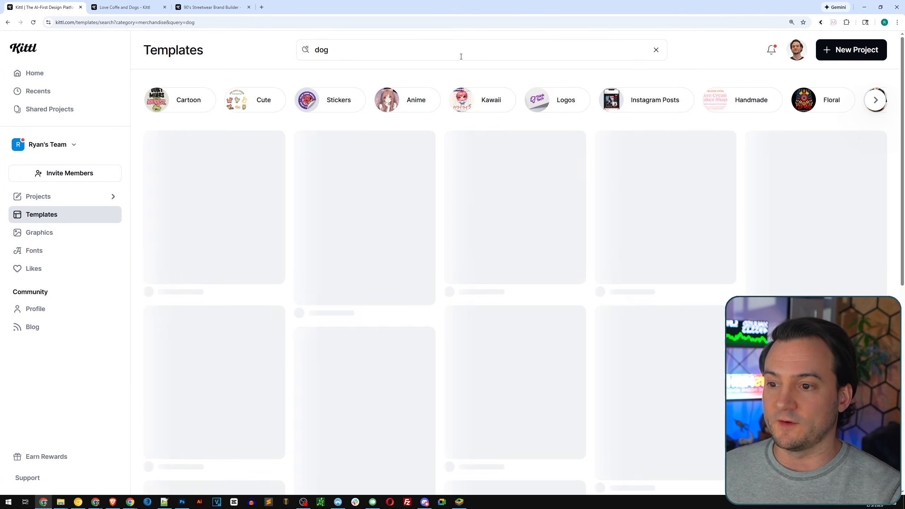
{"action": "scroll", "coordinate": [629, 285], "scroll_direction": "down", "scroll_amount": 8}
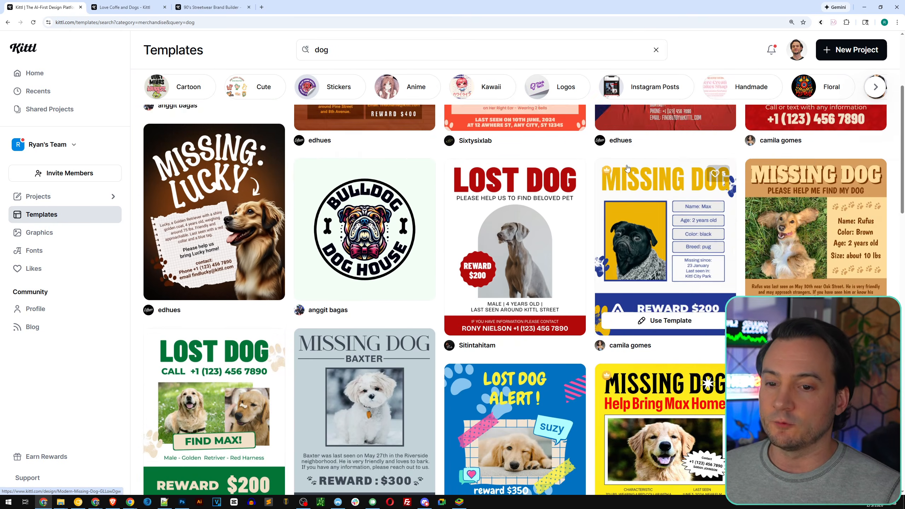
{"action": "scroll", "coordinate": [629, 159], "scroll_direction": "down", "scroll_amount": 10}
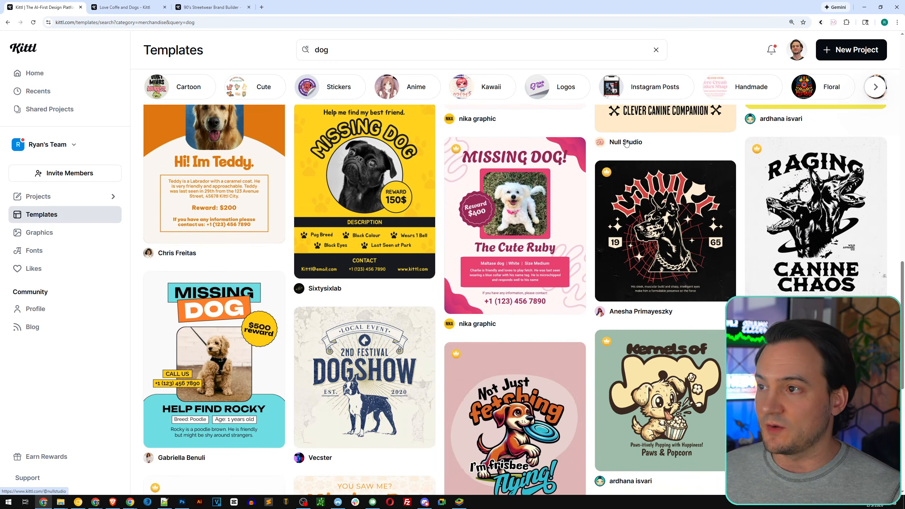
Return to the Love Coffe and Dogs project and inspect the prompt of the t-shirt model Smartboard
{"action": "key", "text": "ctrl+Tab"}
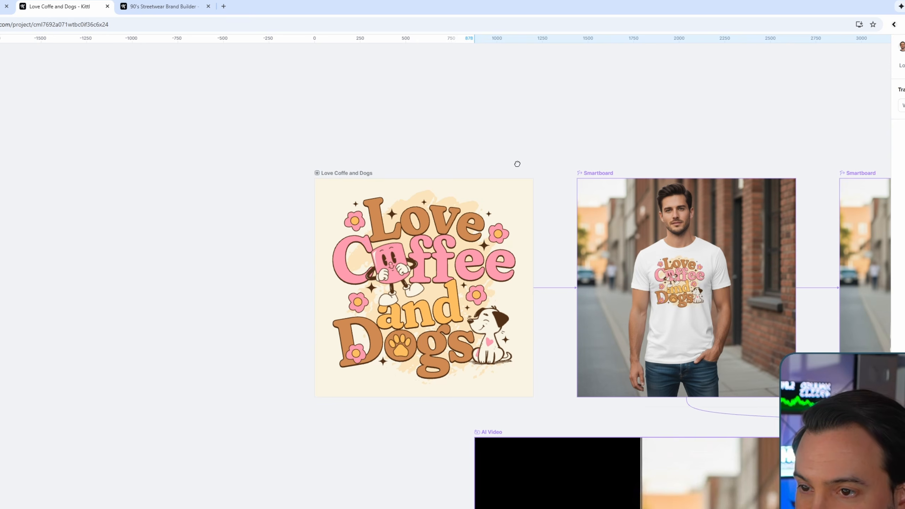
{"action": "left_click_drag", "start_coordinate": [518, 164], "coordinate": [304, 176]}
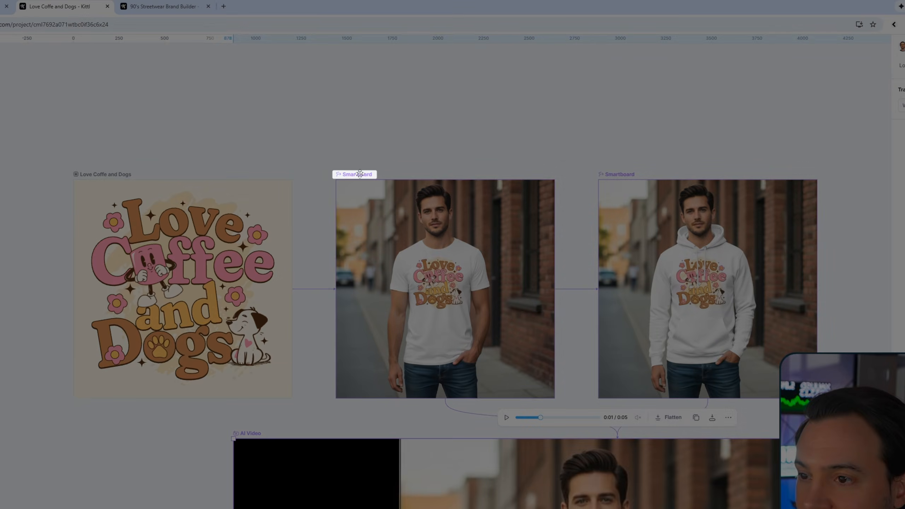
{"action": "left_click", "coordinate": [360, 173]}
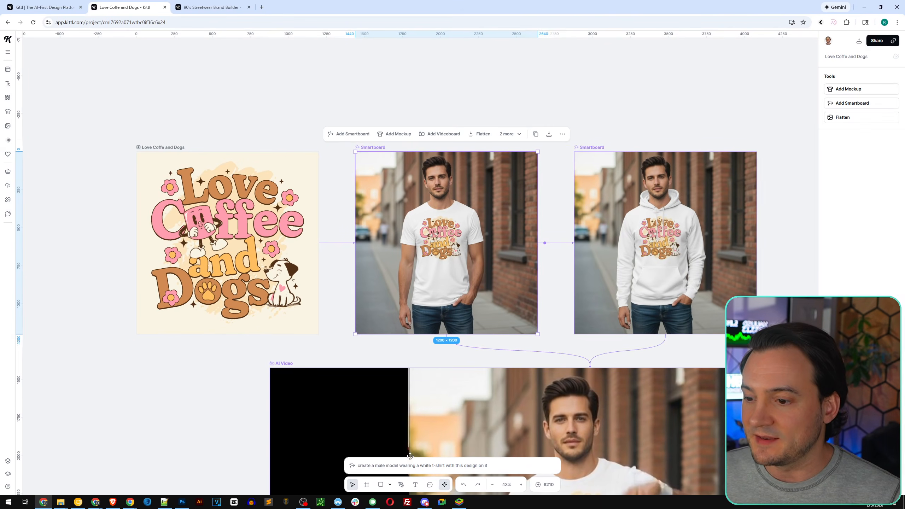
{"action": "left_click", "coordinate": [484, 465]}
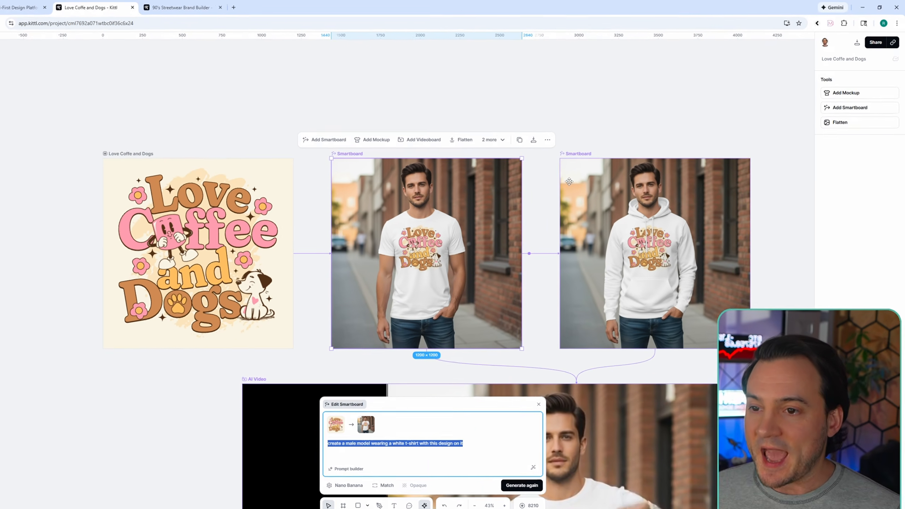
Inspect the prompt of the hoodie Smartboard and deselect the board
{"action": "left_click", "coordinate": [570, 181]}
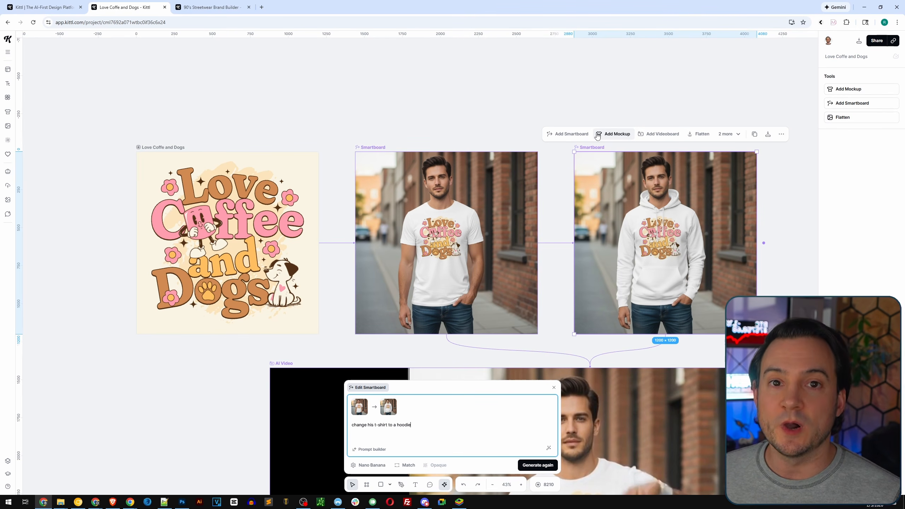
{"action": "left_click", "coordinate": [774, 322]}
{"action": "left_click_drag", "start_coordinate": [776, 322], "coordinate": [768, 208]}
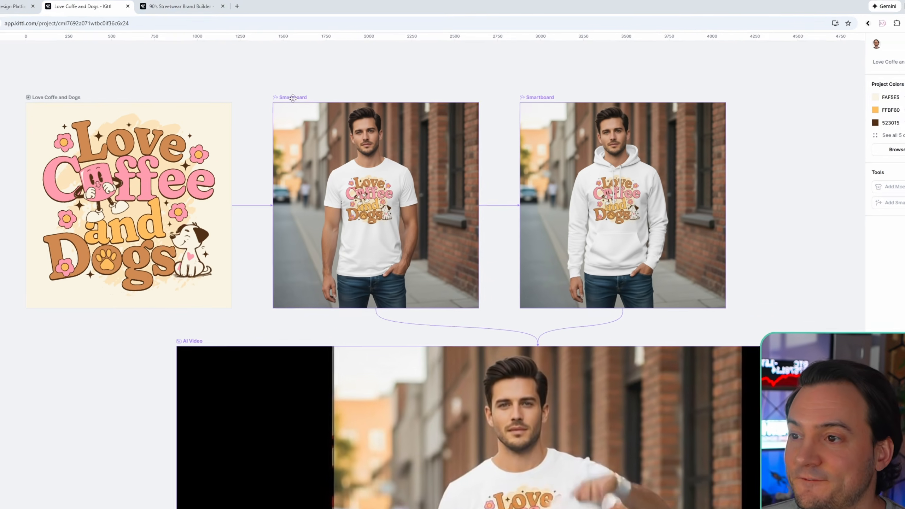
Examine the Connect with options of the hoodie Smartboard and dismiss them without adding a connection
{"action": "left_click", "coordinate": [312, 89]}
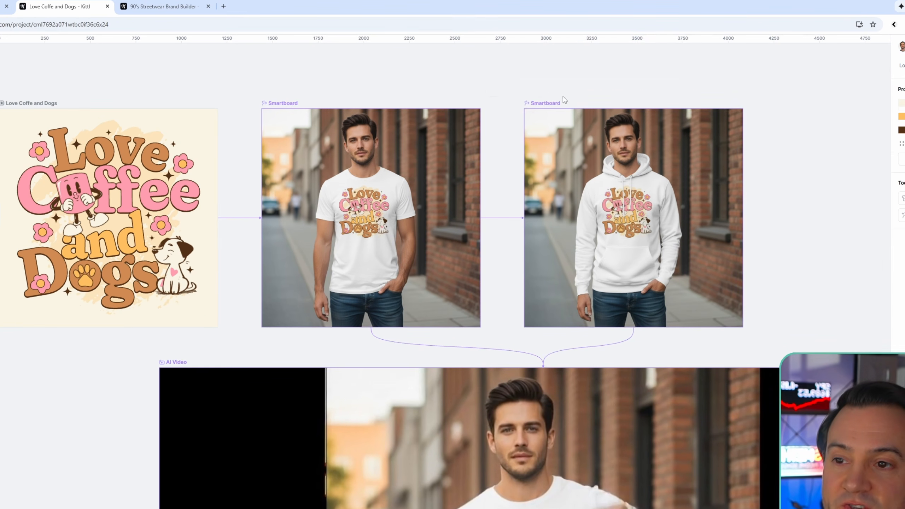
{"action": "left_click", "coordinate": [535, 88]}
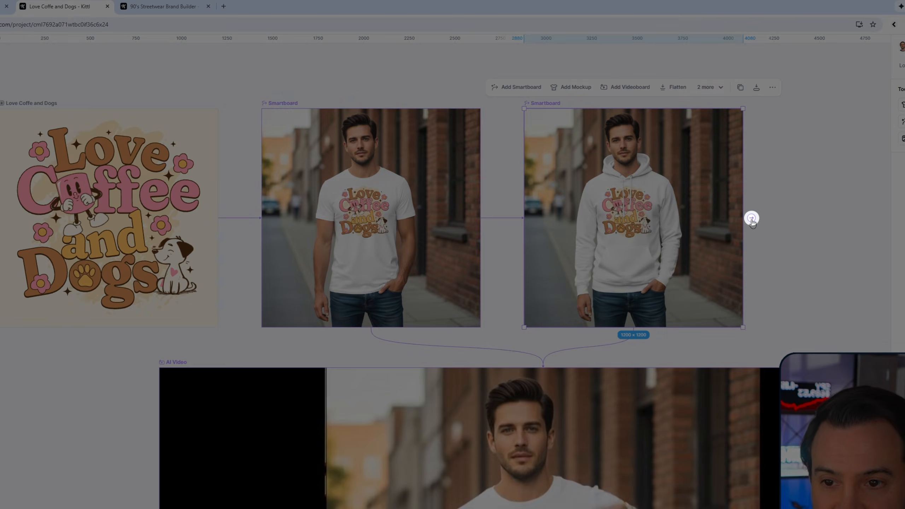
{"action": "left_click", "coordinate": [752, 219]}
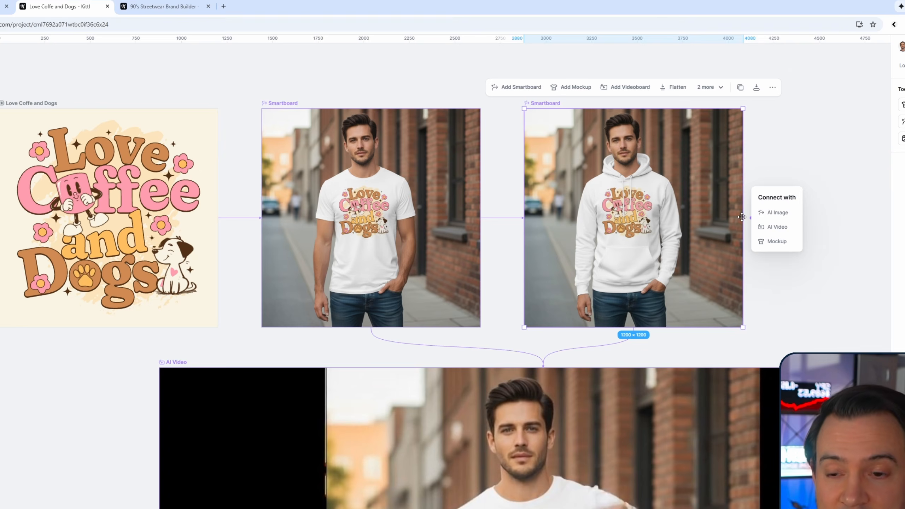
{"action": "left_click", "coordinate": [748, 224]}
{"action": "left_click", "coordinate": [730, 222]}
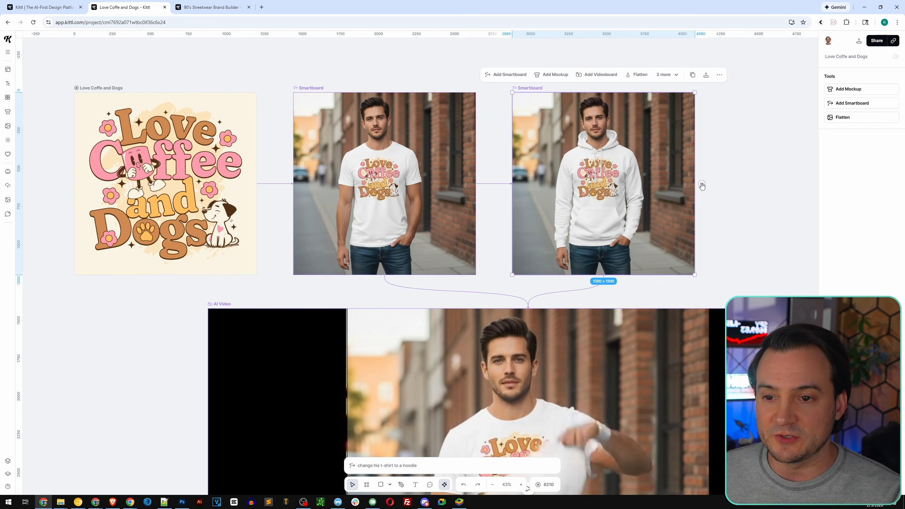
{"action": "left_click_drag", "start_coordinate": [545, 375], "coordinate": [542, 377]}
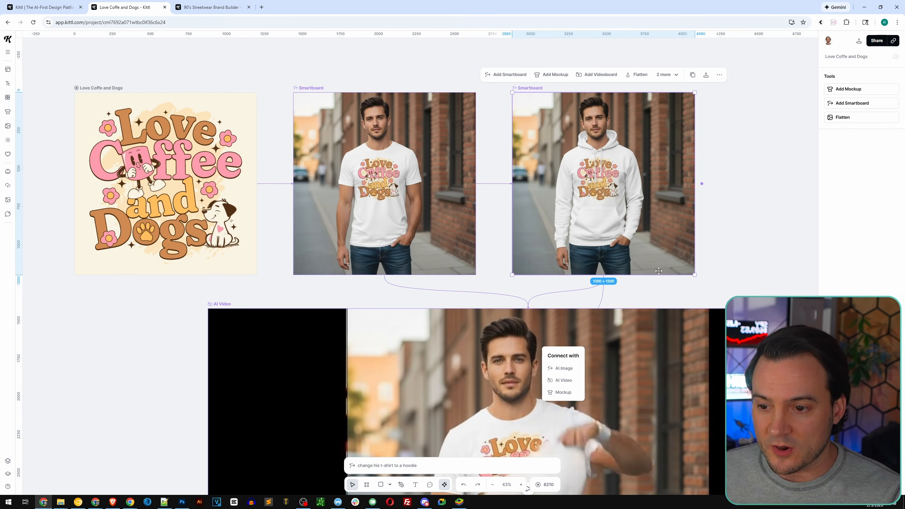
{"action": "left_click", "coordinate": [662, 299]}
Inspect the AI Video's prompt and generation settings, and close them
{"action": "left_click", "coordinate": [236, 308]}
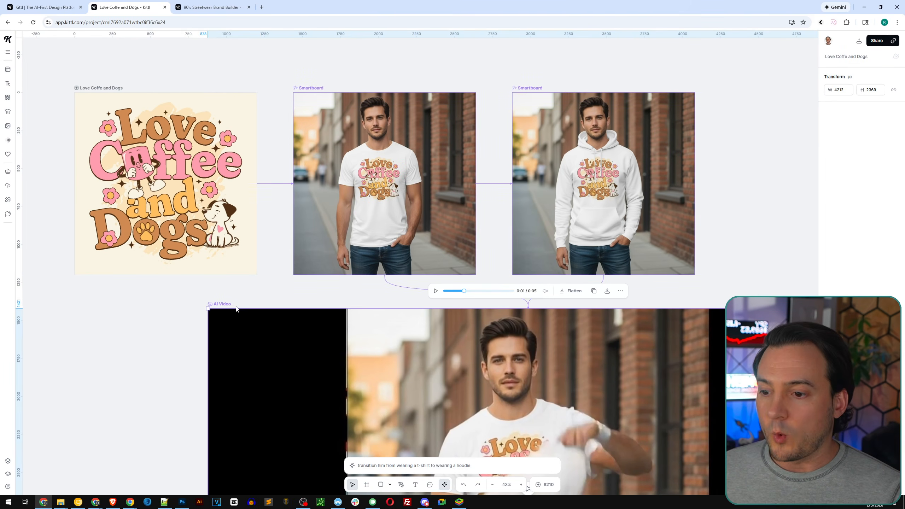
{"action": "left_click", "coordinate": [422, 472]}
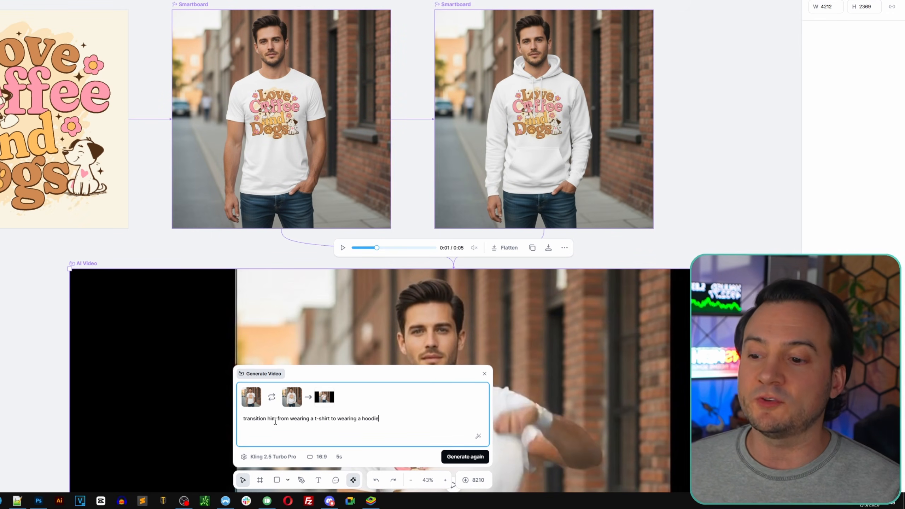
{"action": "left_click_drag", "start_coordinate": [380, 419], "coordinate": [272, 435]}
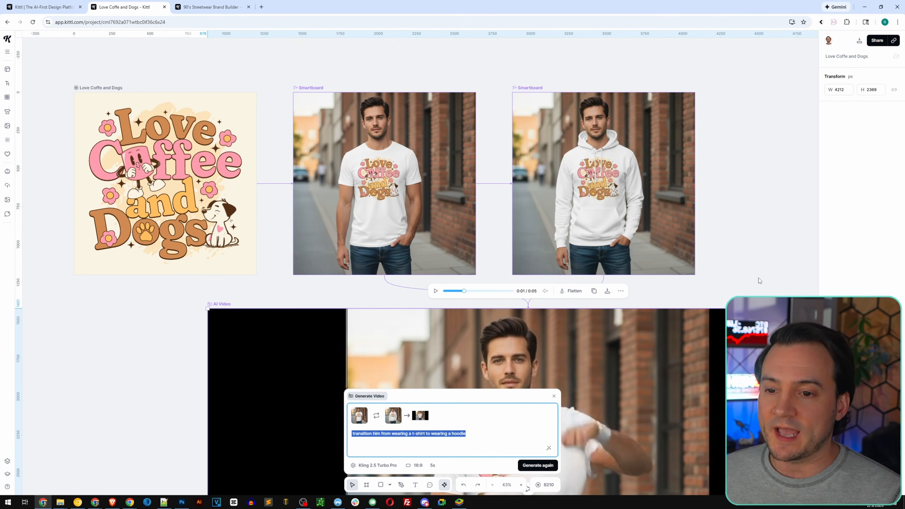
{"action": "left_click", "coordinate": [759, 280]}
{"action": "left_click_drag", "start_coordinate": [743, 258], "coordinate": [724, 122]}
{"action": "left_click", "coordinate": [512, 351]}
{"action": "left_click_drag", "start_coordinate": [717, 266], "coordinate": [715, 256]}
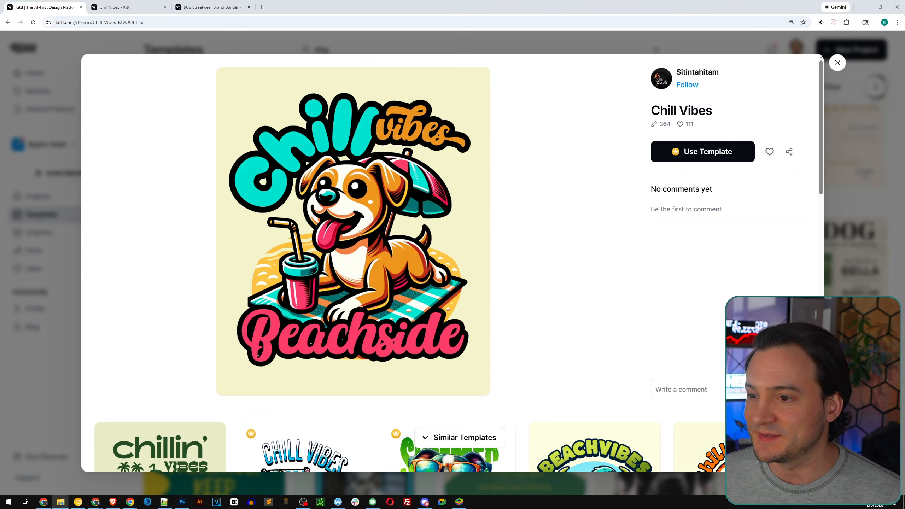
Use the Chill Vibes beachside dog template and open its project in the editor
{"action": "left_click", "coordinate": [708, 157]}
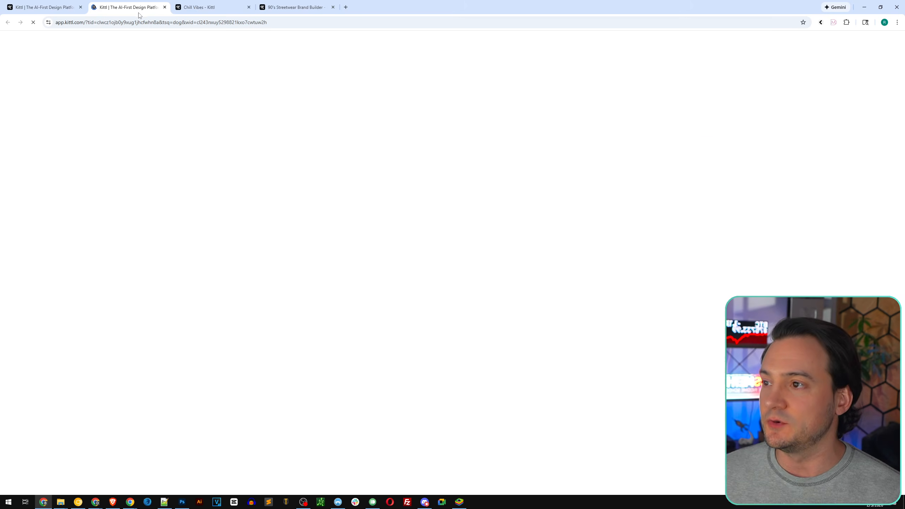
{"action": "left_click", "coordinate": [207, 9]}
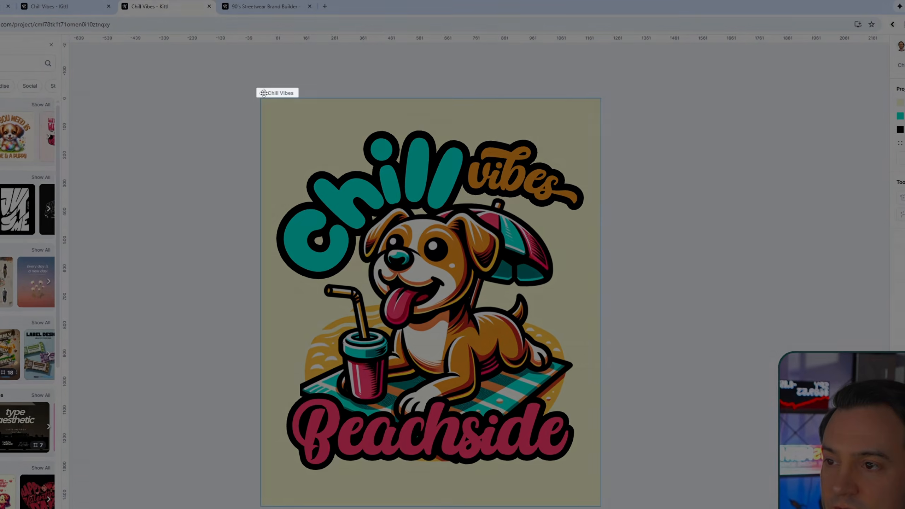
Add a blank artboard beside the Chill Vibes artboard and move the dog illustration onto it
{"action": "left_click", "coordinate": [304, 80]}
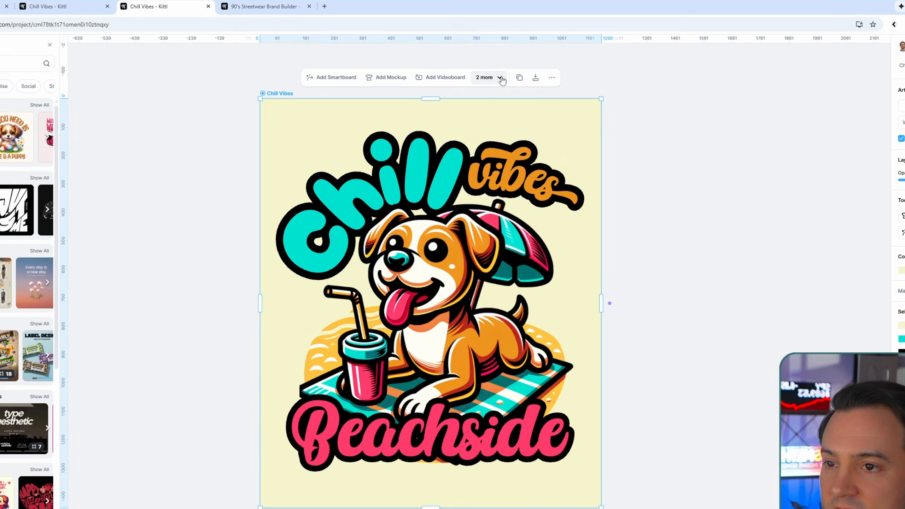
{"action": "left_click", "coordinate": [500, 77]}
{"action": "left_click", "coordinate": [510, 96]}
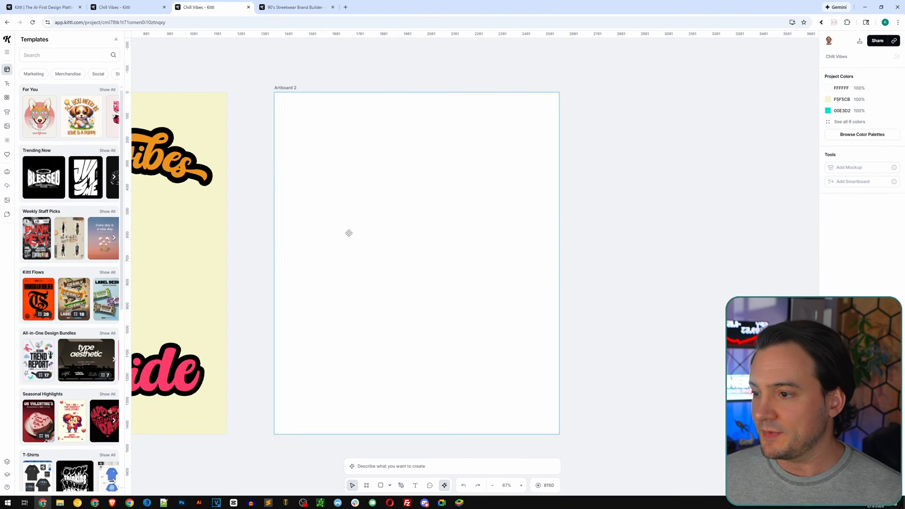
{"action": "key", "text": "ctrl+v"}
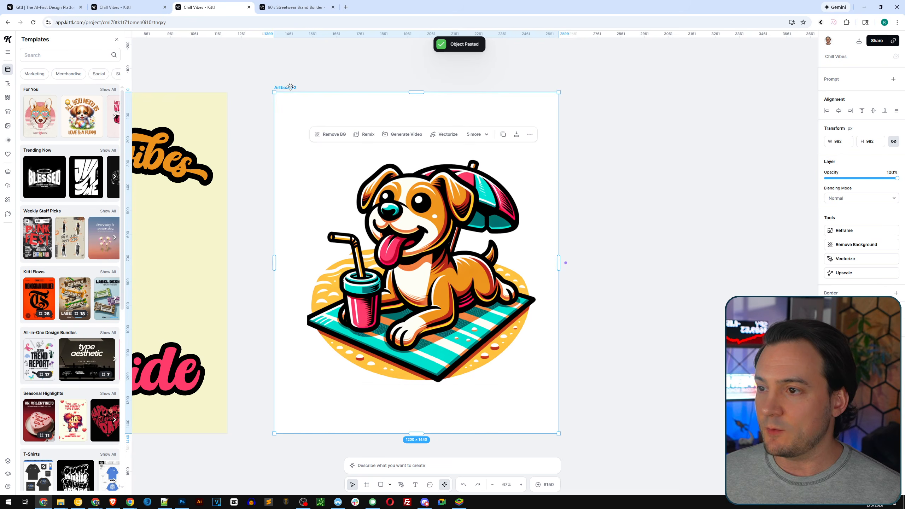
Add a Smartboard from the dog artboard and generate it with the prompt "change the dog to a chihuahua"
{"action": "left_click", "coordinate": [291, 87]}
{"action": "left_click", "coordinate": [338, 76]}
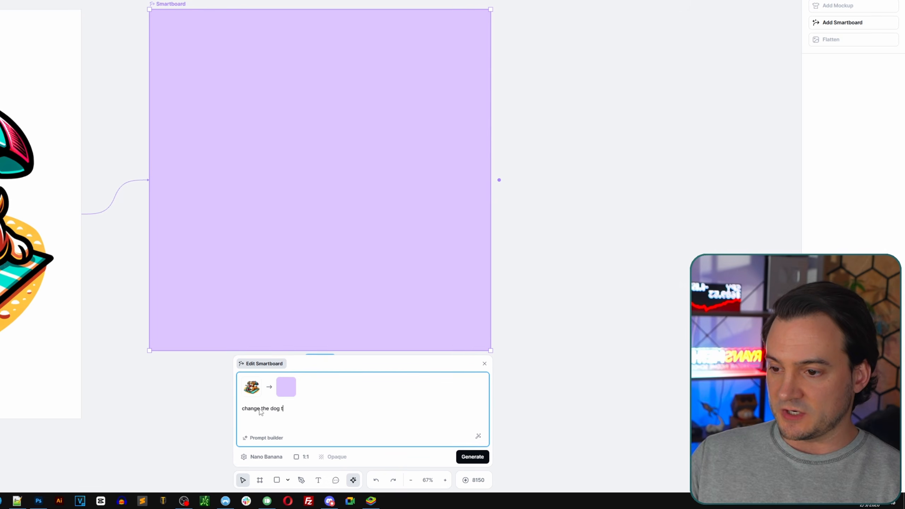
{"action": "type", "text": "change the dog to a chihuahua"}
{"action": "key", "text": "Return"}
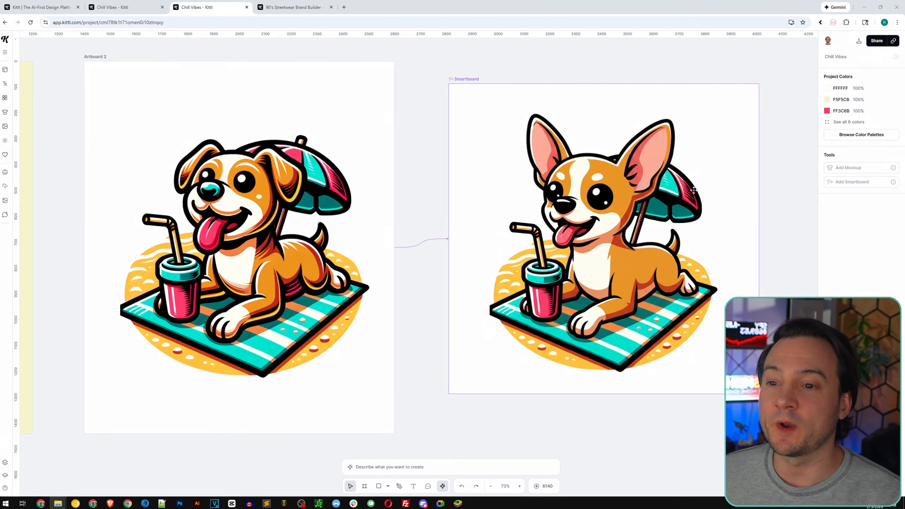
Flatten the chihuahua Smartboard into a separate image and return to the Chill Vibes artboard
{"action": "left_click", "coordinate": [606, 221]}
{"action": "left_click", "coordinate": [639, 67]}
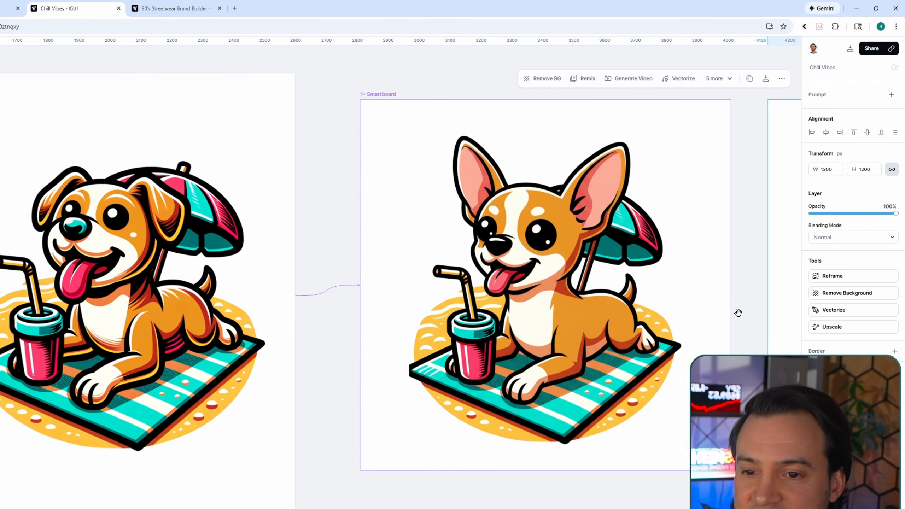
{"action": "left_click_drag", "start_coordinate": [738, 313], "coordinate": [276, 334]}
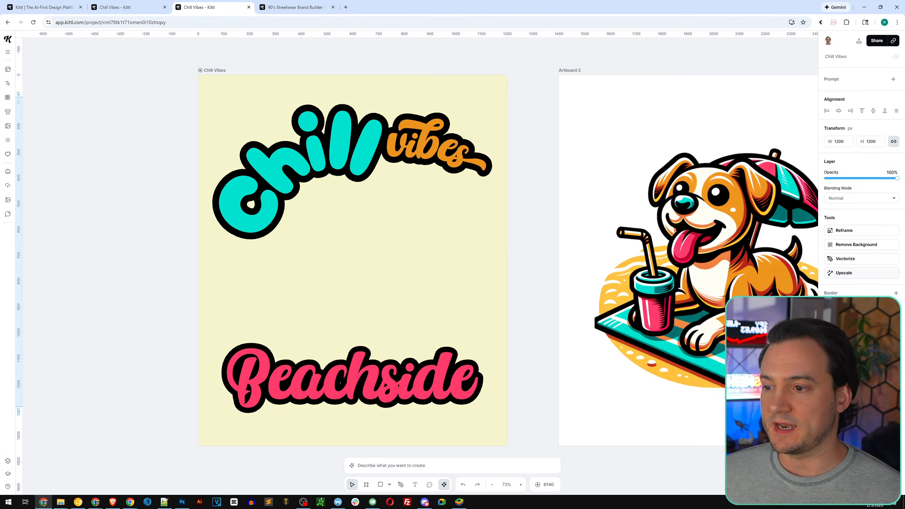
Paste the chihuahua image onto the Chill Vibes artboard at about 1068 × 1068 px and remove its background
{"action": "scroll", "coordinate": [536, 266], "scroll_direction": "left", "scroll_amount": 1}
{"action": "key", "text": "ctrl+v"}
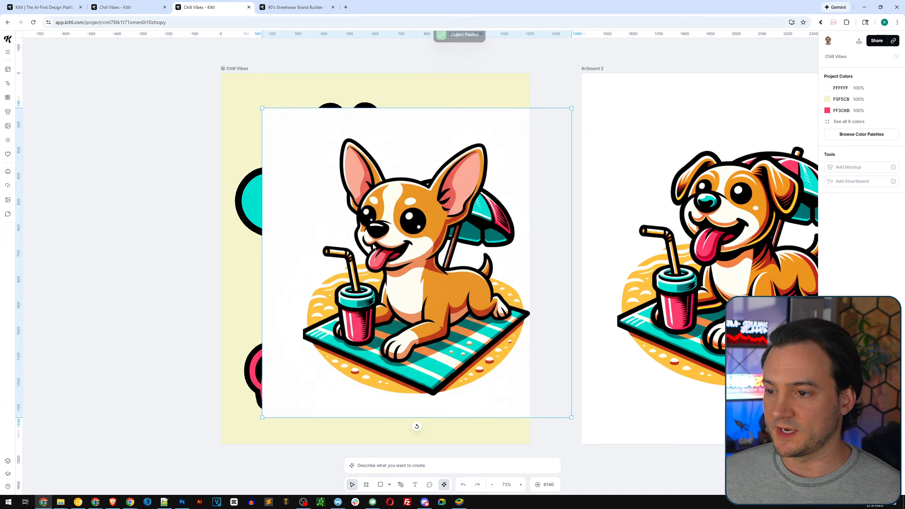
{"action": "left_click_drag", "start_coordinate": [393, 240], "coordinate": [389, 240]}
{"action": "left_click_drag", "start_coordinate": [543, 418], "coordinate": [509, 385]}
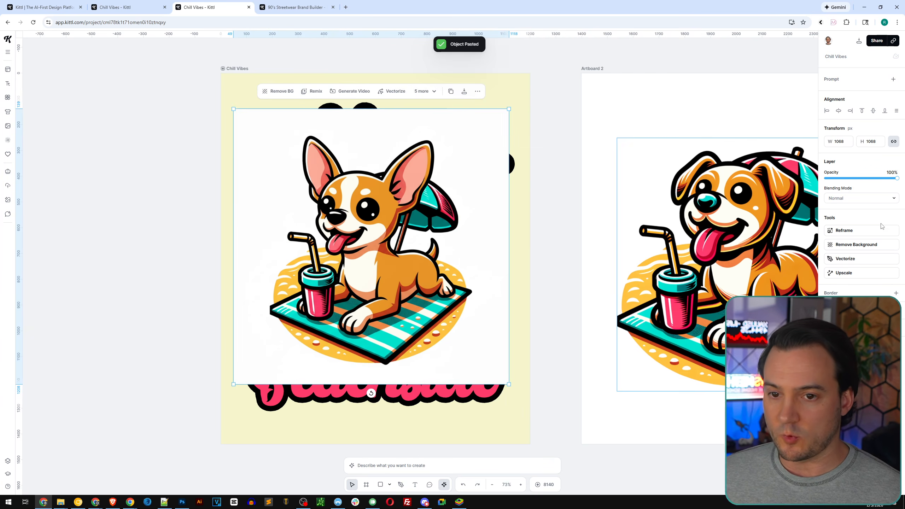
{"action": "left_click", "coordinate": [847, 248]}
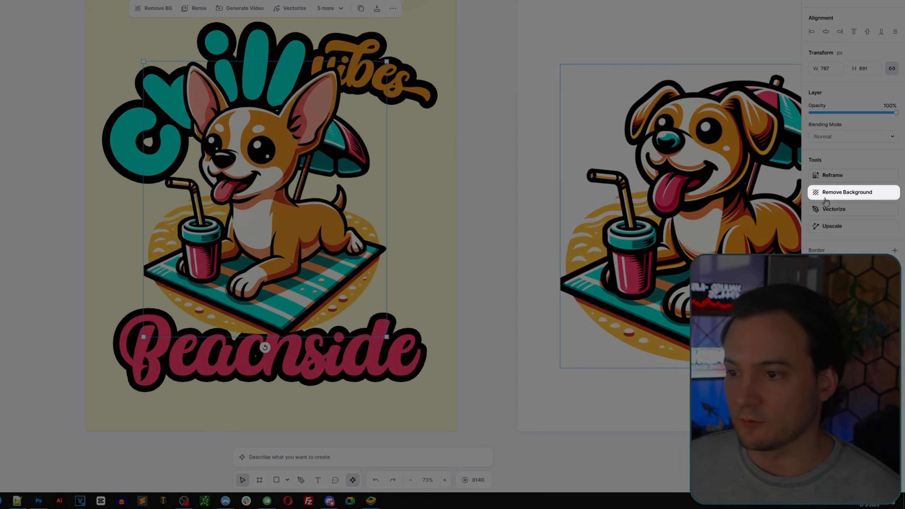
Scale the cut-out chihuahua to about 771 × 874 px and place it behind the lettering, between Chill Vibes and Beachside
{"action": "mouse_move", "coordinate": [143, 62]}
{"action": "left_mouse_down"}
{"action": "mouse_move", "coordinate": [166, 87]}
{"action": "mouse_move", "coordinate": [148, 67]}
{"action": "left_mouse_up"}
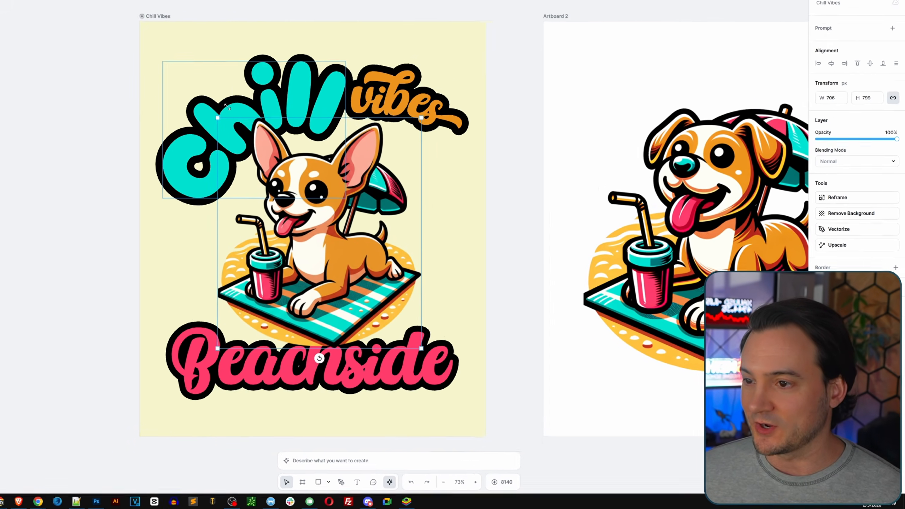
{"action": "left_click_drag", "start_coordinate": [374, 190], "coordinate": [393, 186]}
{"action": "right_click", "coordinate": [429, 196]}
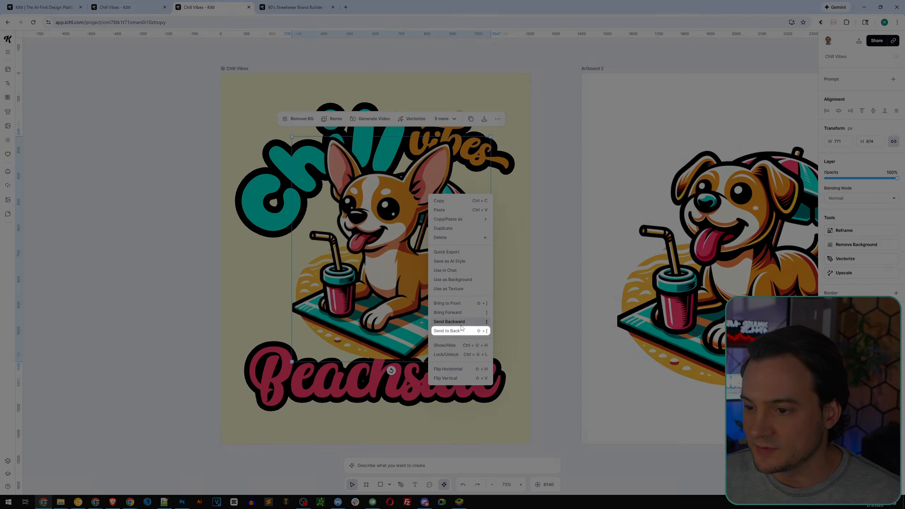
{"action": "left_click", "coordinate": [458, 331]}
{"action": "left_click_drag", "start_coordinate": [391, 272], "coordinate": [370, 296]}
{"action": "left_click", "coordinate": [534, 254]}
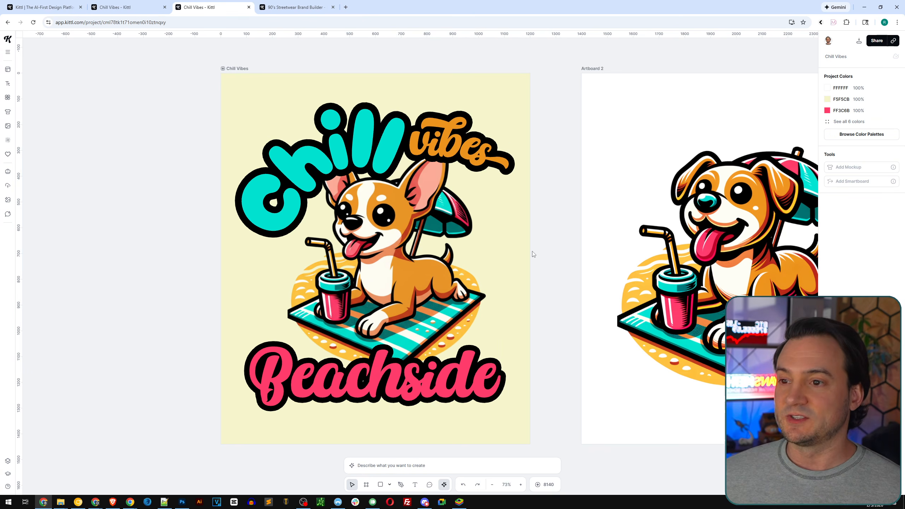
Change the word "Chill" to "Chi" and enlarge it beside "vibes" above the chihuahua
{"action": "double_click", "coordinate": [366, 154]}
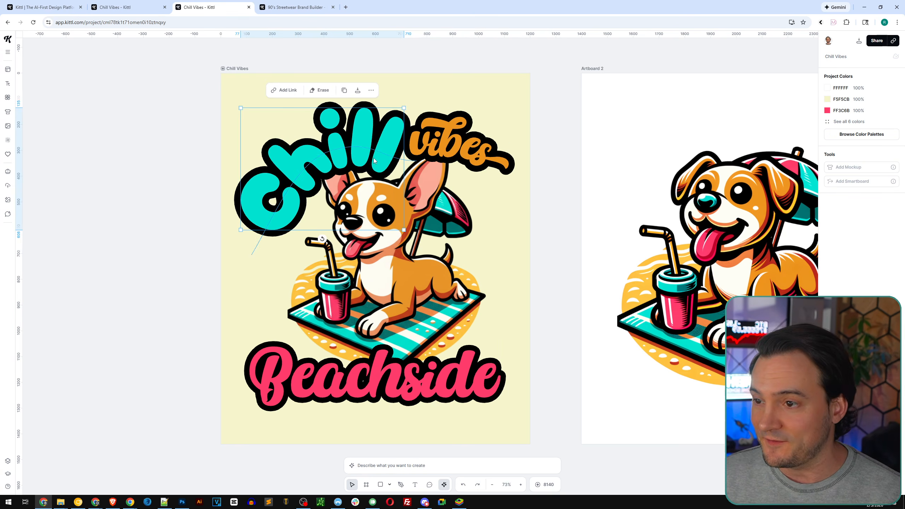
{"action": "left_click_drag", "start_coordinate": [365, 155], "coordinate": [407, 156]}
{"action": "key", "text": "BackSpace"}
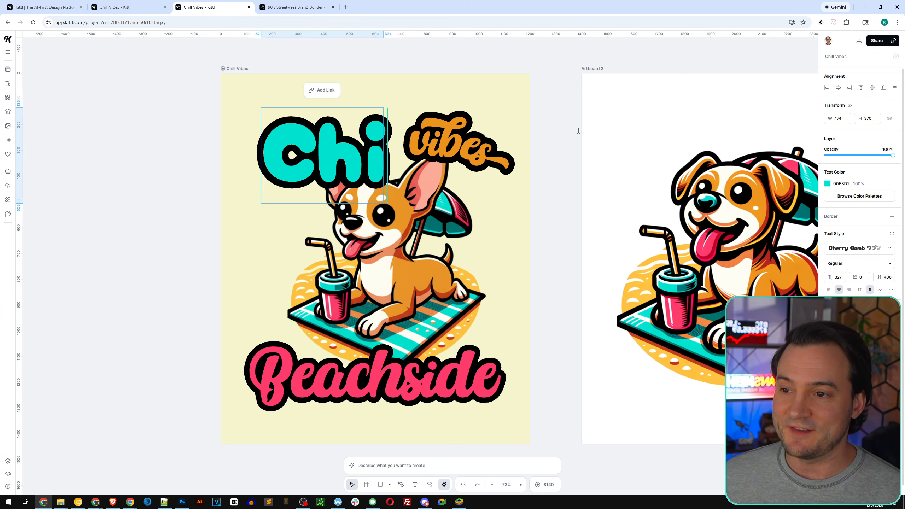
{"action": "key", "text": "Escape"}
{"action": "left_click_drag", "start_coordinate": [375, 106], "coordinate": [404, 89]}
{"action": "left_click", "coordinate": [477, 267]}
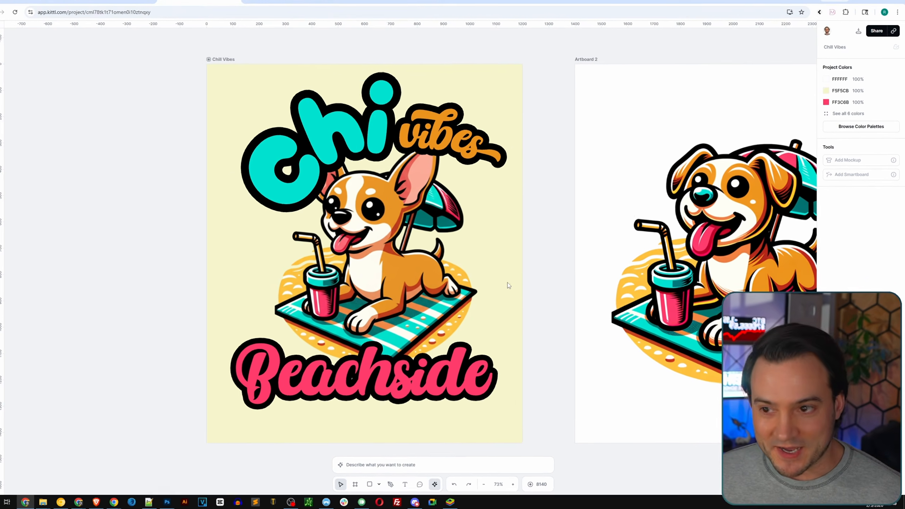
Add a Smartboard from the Chill Vibes artboard and place it directly below that artboard
{"action": "left_click", "coordinate": [233, 69]}
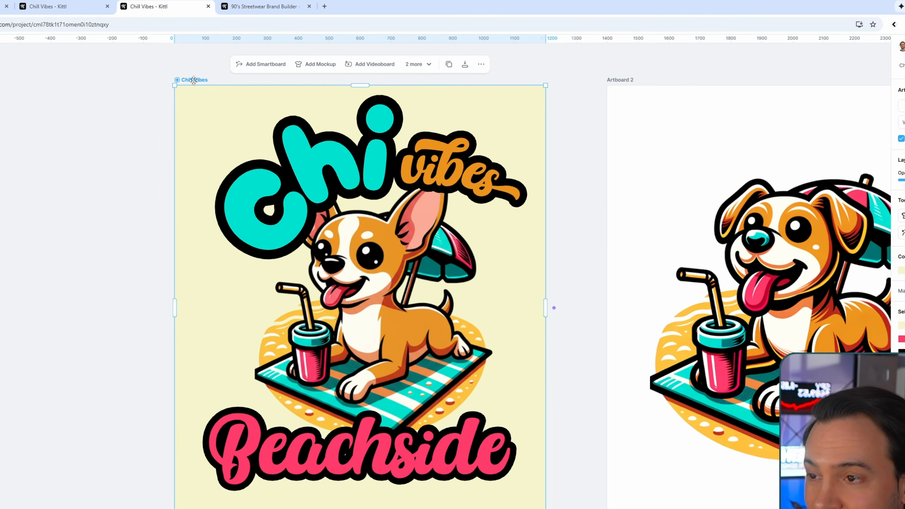
{"action": "left_click", "coordinate": [262, 64]}
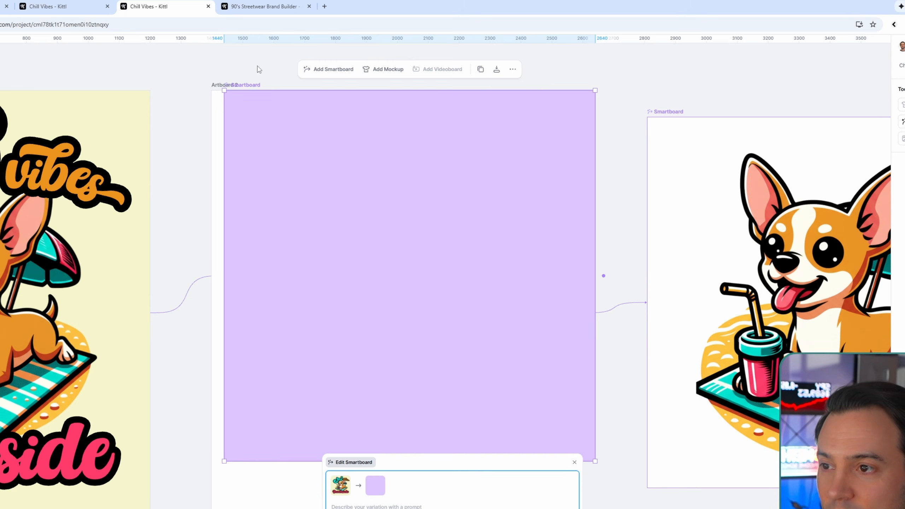
{"action": "left_click_drag", "start_coordinate": [366, 127], "coordinate": [336, 288]}
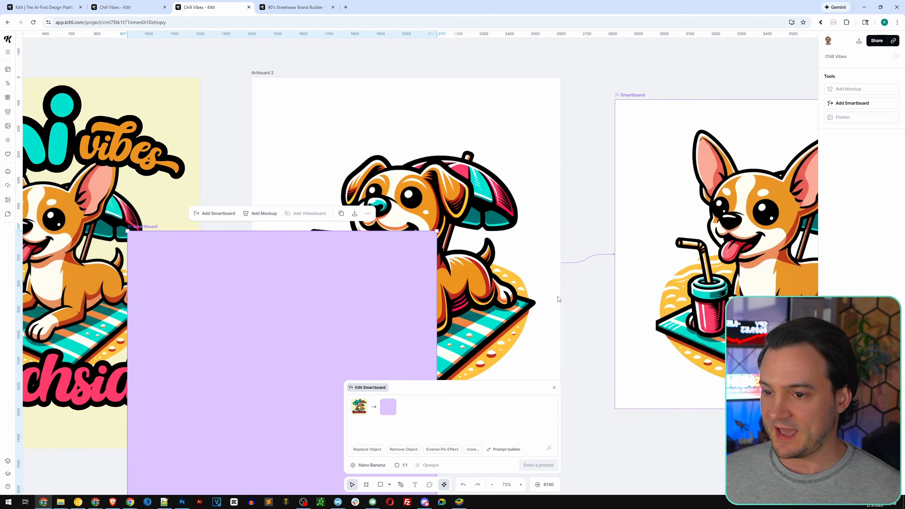
{"action": "scroll", "coordinate": [558, 299], "scroll_direction": "down", "scroll_amount": 5}
{"action": "left_click_drag", "start_coordinate": [578, 359], "coordinate": [639, 257]}
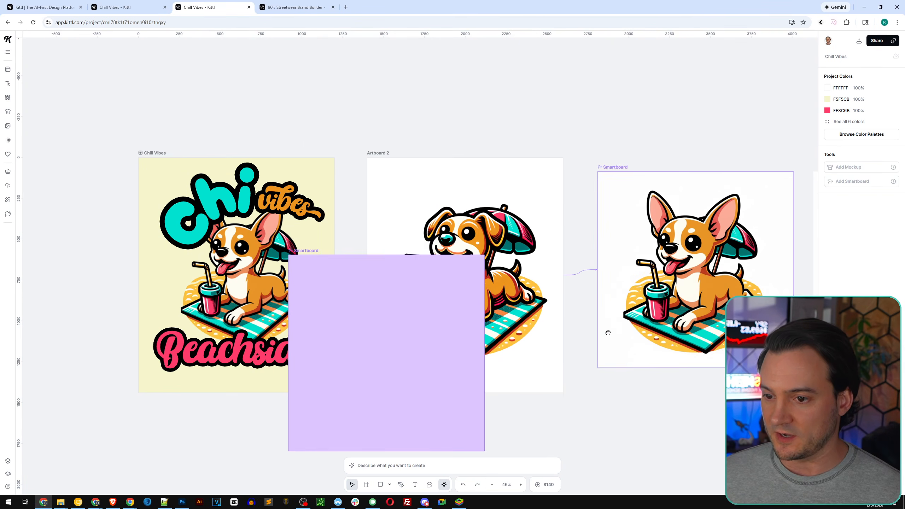
{"action": "left_click_drag", "start_coordinate": [608, 332], "coordinate": [755, 180]}
{"action": "left_click_drag", "start_coordinate": [493, 224], "coordinate": [355, 371]}
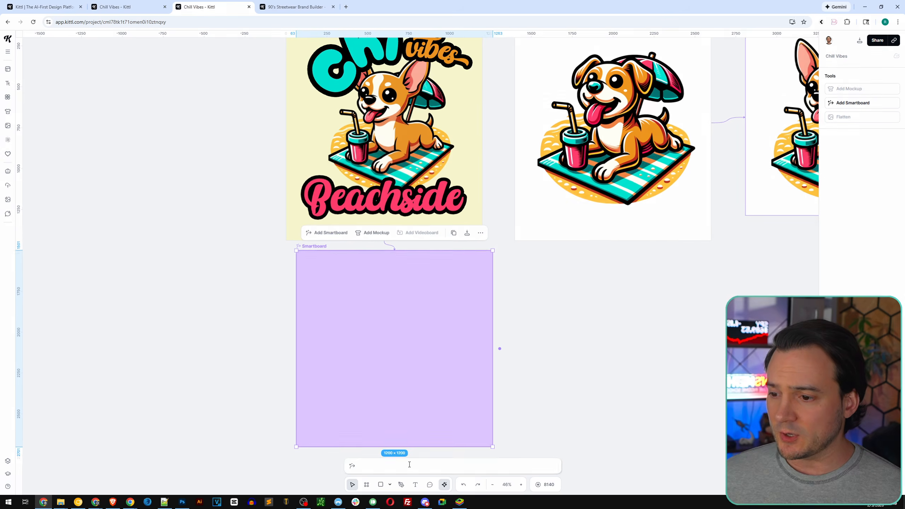
Generate the Smartboard: "create a female model wearing a hoodie with this design on it and have her walking her pet chihuahua on a leash at the beach"
{"action": "left_click", "coordinate": [410, 465]}
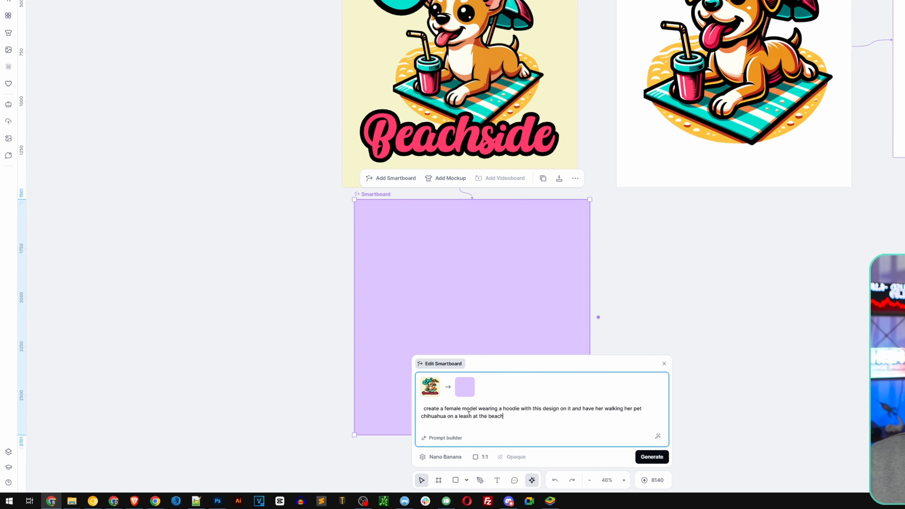
{"action": "left_click", "coordinate": [651, 457]}
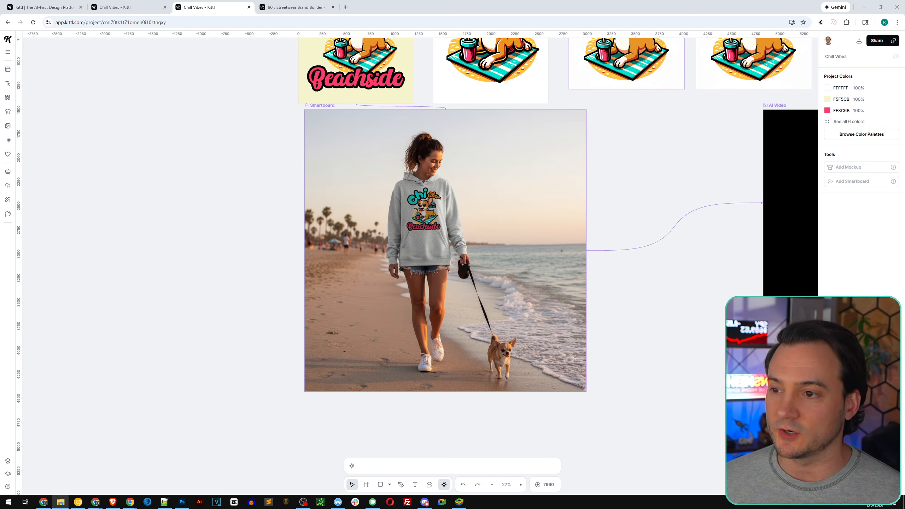
Add a Videoboard from the beach model Smartboard with the prompt "add motion", and delete it without generating
{"action": "left_click_drag", "start_coordinate": [322, 105], "coordinate": [330, 131]}
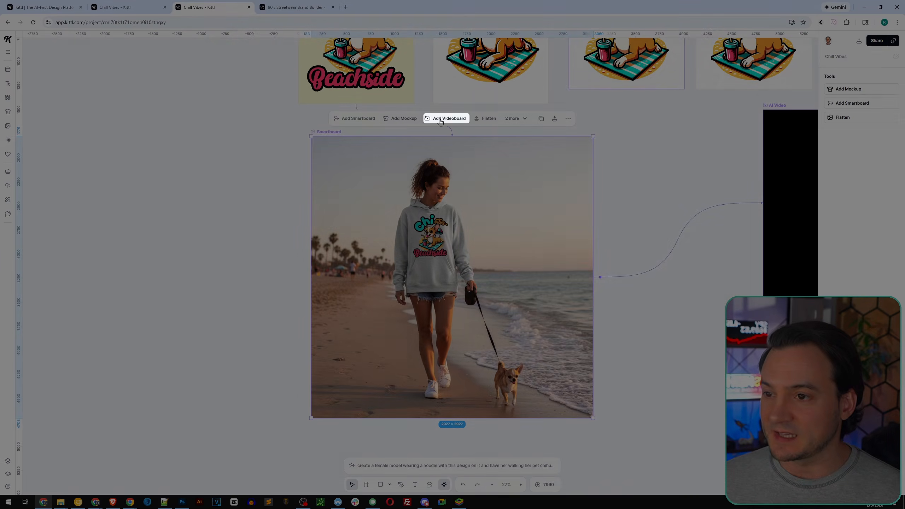
{"action": "left_click", "coordinate": [446, 118]}
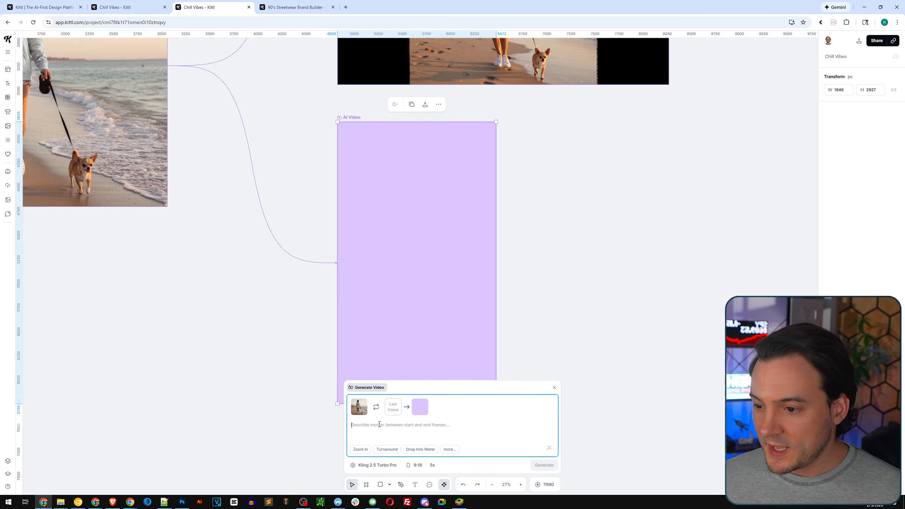
{"action": "type", "text": "add motion"}
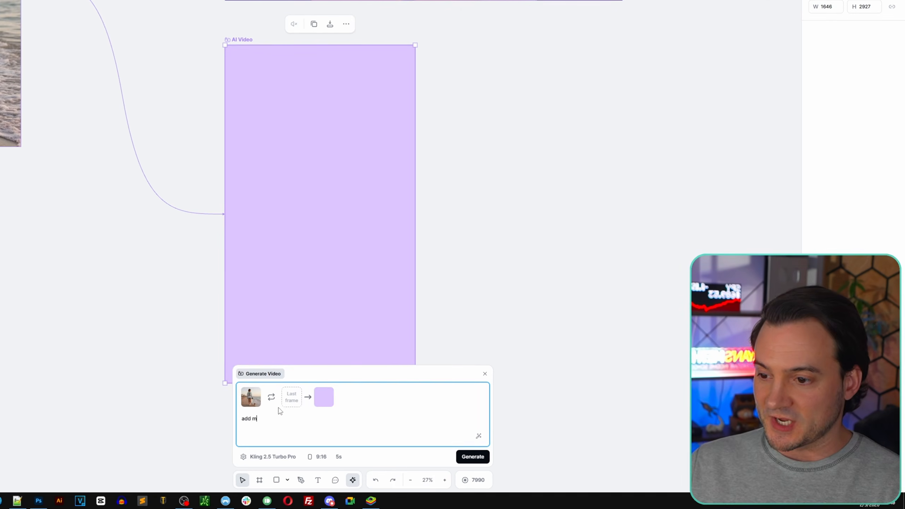
{"action": "left_click", "coordinate": [485, 373]}
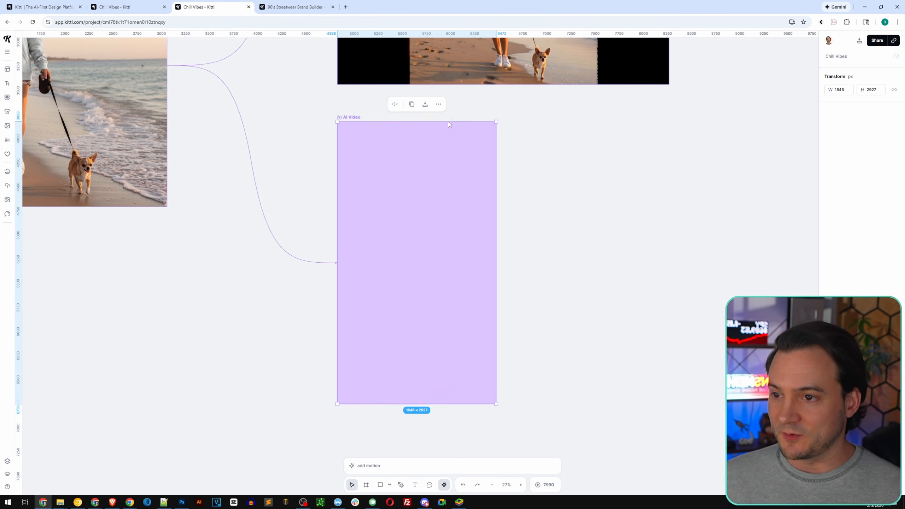
{"action": "key", "text": "Delete"}
View the existing AI video made from the Smartboard of the model walking her chihuahua on the beach
{"action": "left_click_drag", "start_coordinate": [526, 179], "coordinate": [512, 433]}
{"action": "left_click", "coordinate": [579, 289]}
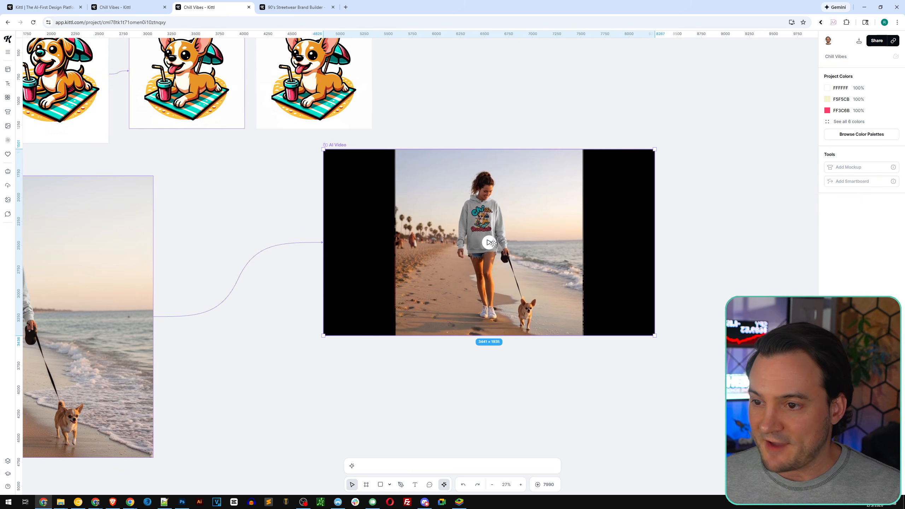
{"action": "left_click_drag", "start_coordinate": [627, 340], "coordinate": [572, 342]}
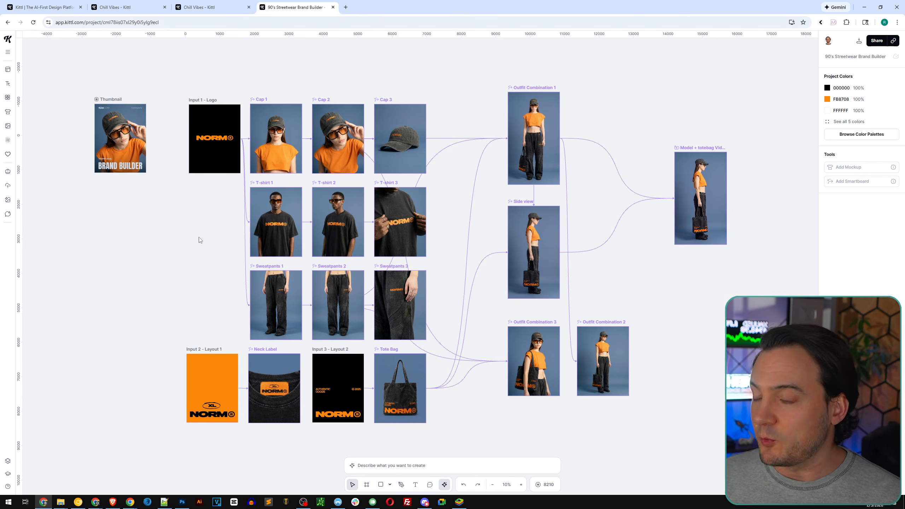
Examine the logo input of the 90's Streetwear Brand Builder project and read the Cap 1, Cap 2 and Cap 3 Smartboard prompts
{"action": "left_click_drag", "start_coordinate": [202, 279], "coordinate": [345, 270]}
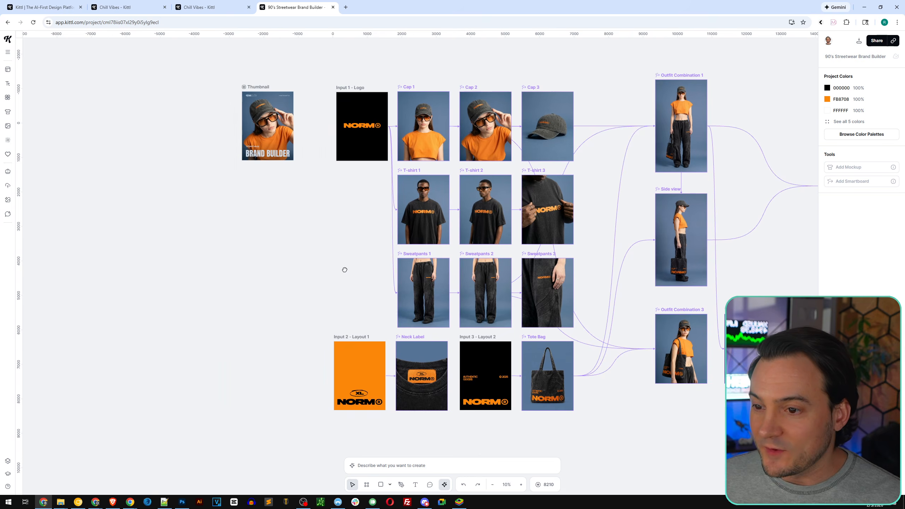
{"action": "scroll", "coordinate": [481, 274], "scroll_direction": "up", "scroll_amount": 5}
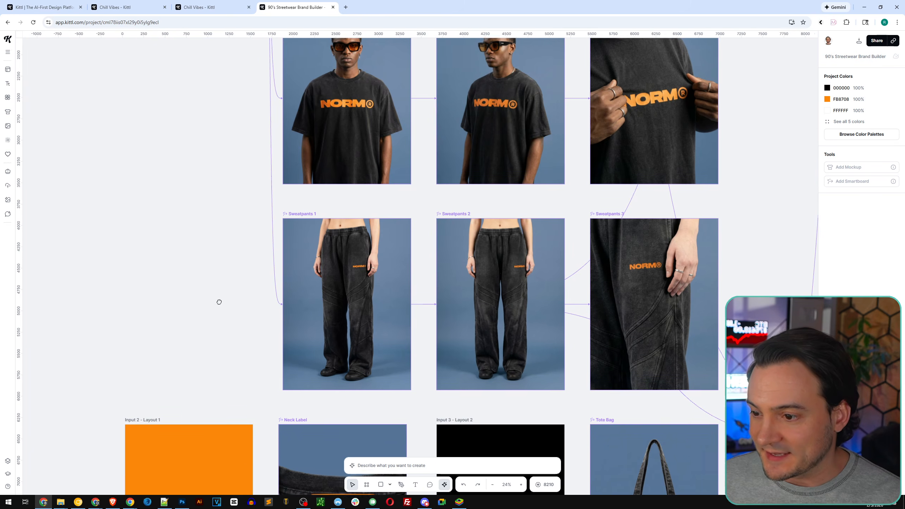
{"action": "left_click_drag", "start_coordinate": [218, 303], "coordinate": [162, 400]}
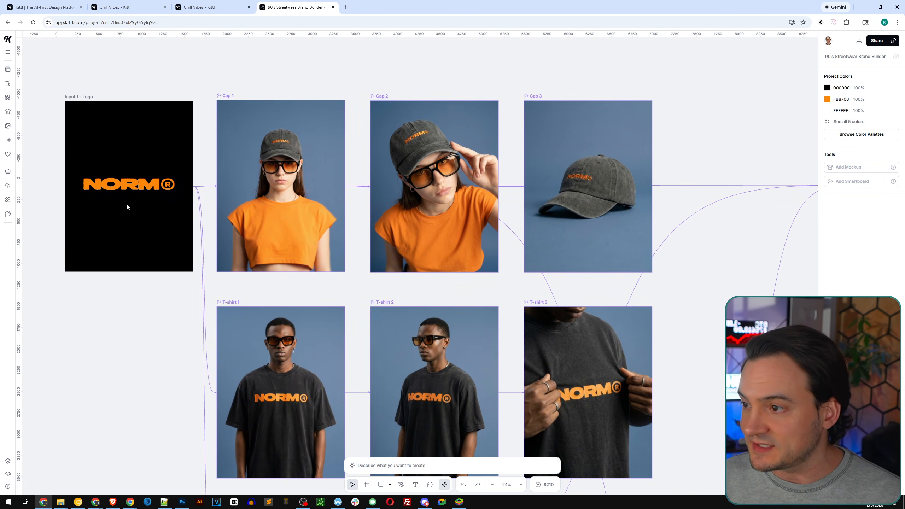
{"action": "left_click_drag", "start_coordinate": [77, 265], "coordinate": [140, 283]}
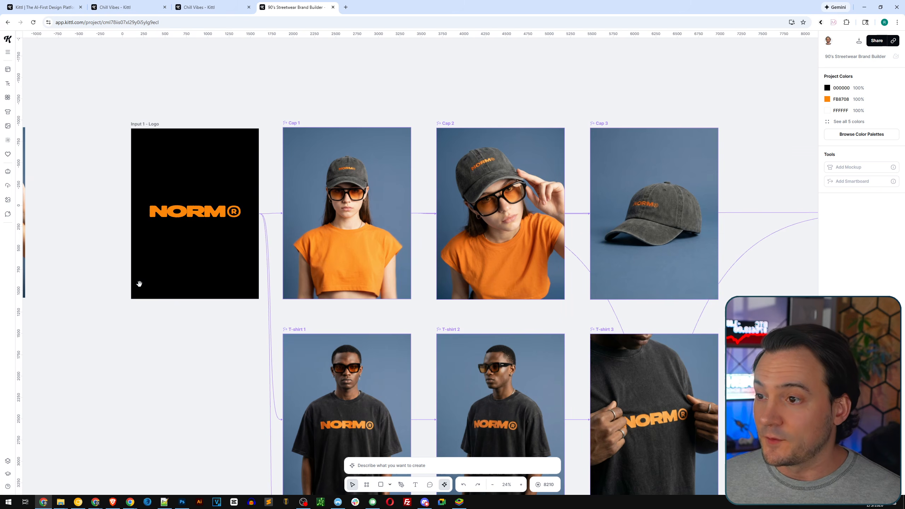
{"action": "left_click", "coordinate": [294, 124]}
{"action": "left_click", "coordinate": [474, 472]}
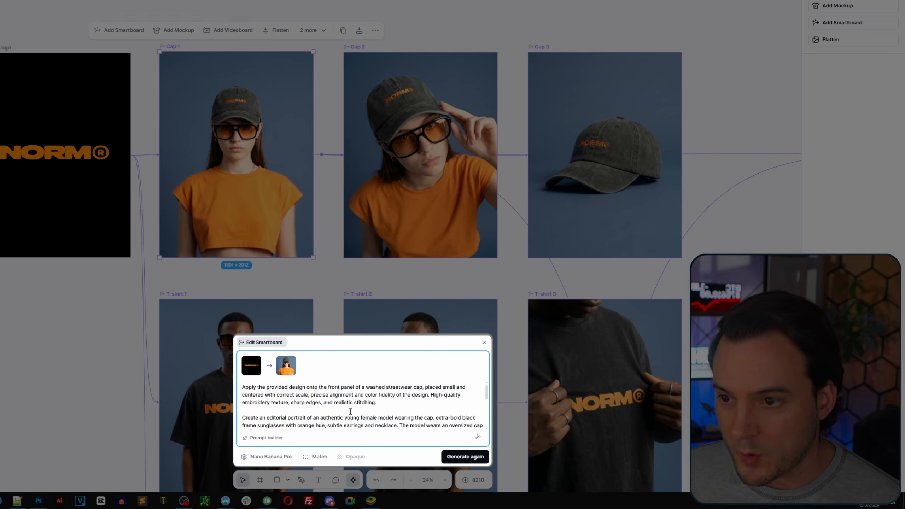
{"action": "left_click", "coordinate": [420, 114]}
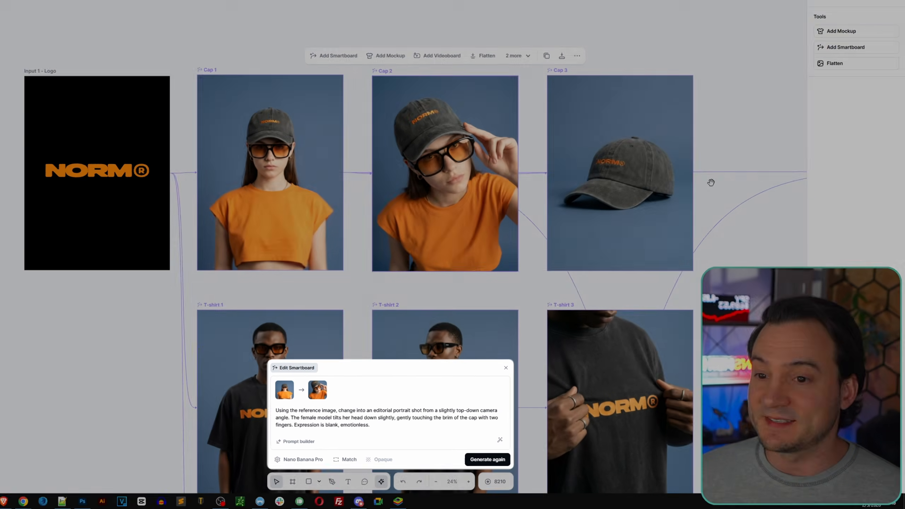
{"action": "left_click_drag", "start_coordinate": [704, 164], "coordinate": [517, 146]}
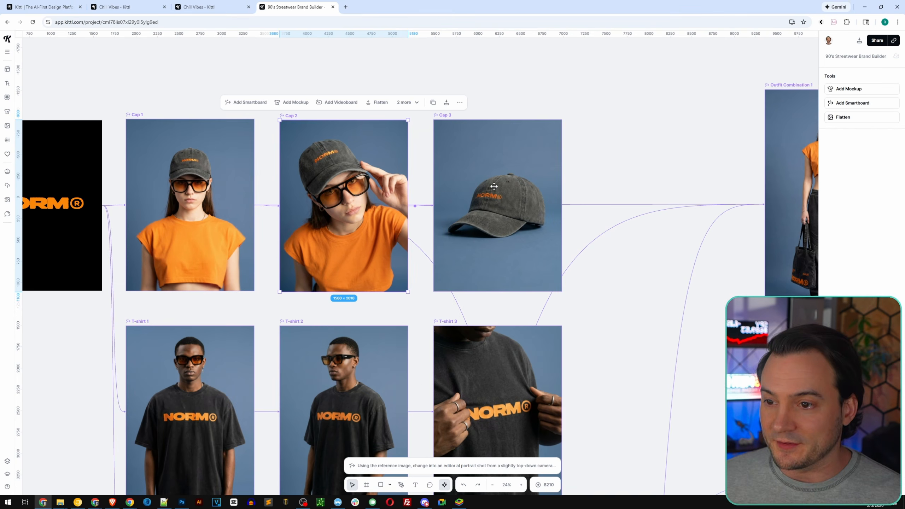
{"action": "left_click", "coordinate": [451, 119]}
{"action": "left_click", "coordinate": [437, 465]}
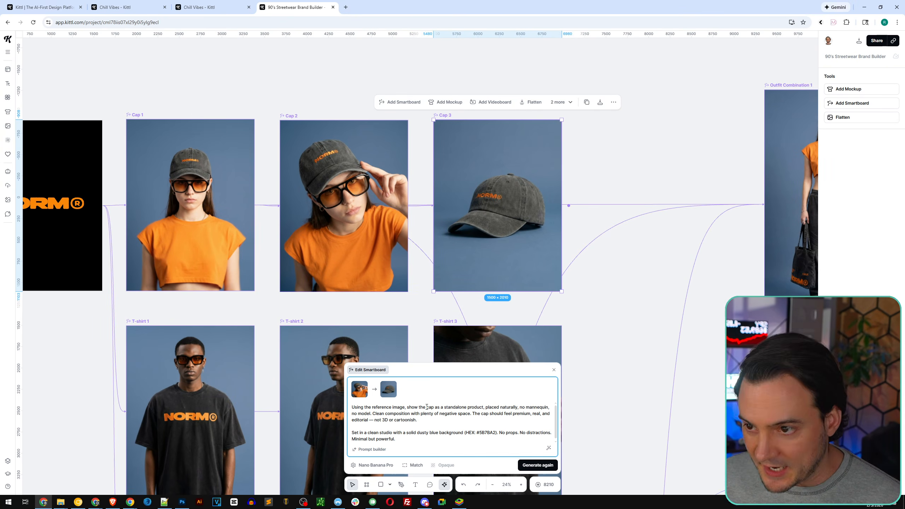
{"action": "left_click", "coordinate": [624, 291]}
Examine the connections from the cap, T-shirt, sweatpants and tote bag Smartboards to the side view and outfit combinations
{"action": "scroll", "coordinate": [643, 301], "scroll_direction": "down", "scroll_amount": 5}
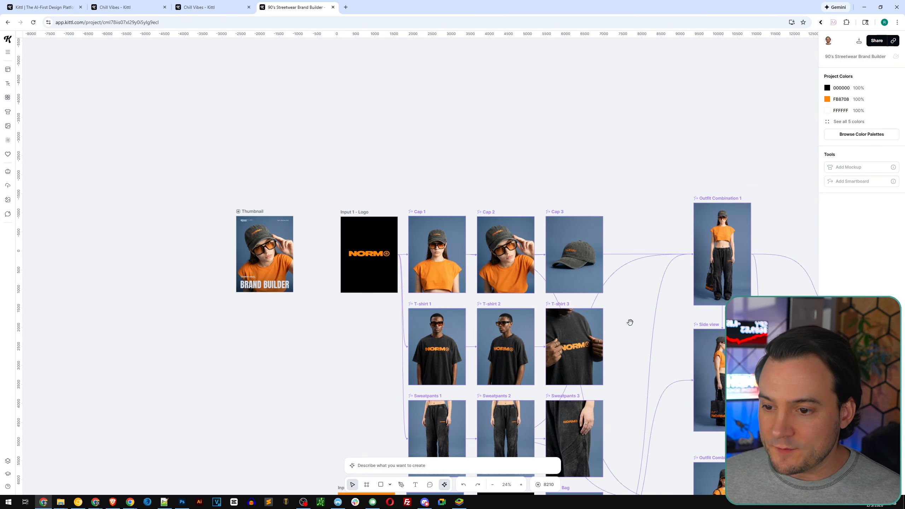
{"action": "left_click_drag", "start_coordinate": [629, 322], "coordinate": [533, 188]}
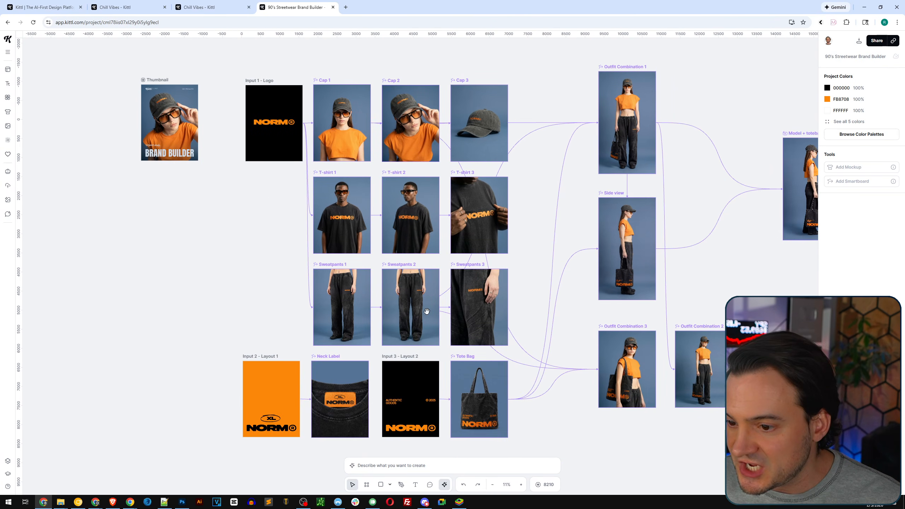
{"action": "scroll", "coordinate": [548, 186], "scroll_direction": "up", "scroll_amount": 5}
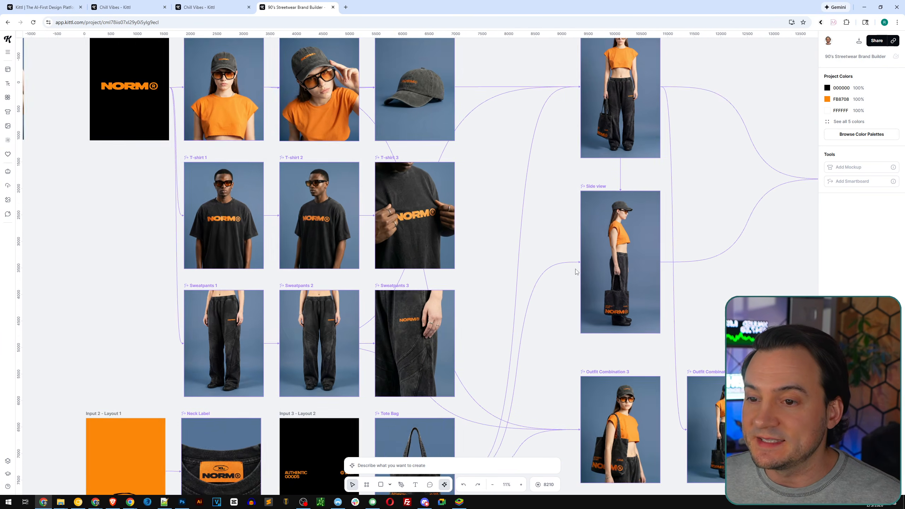
{"action": "left_click_drag", "start_coordinate": [548, 186], "coordinate": [415, 348]}
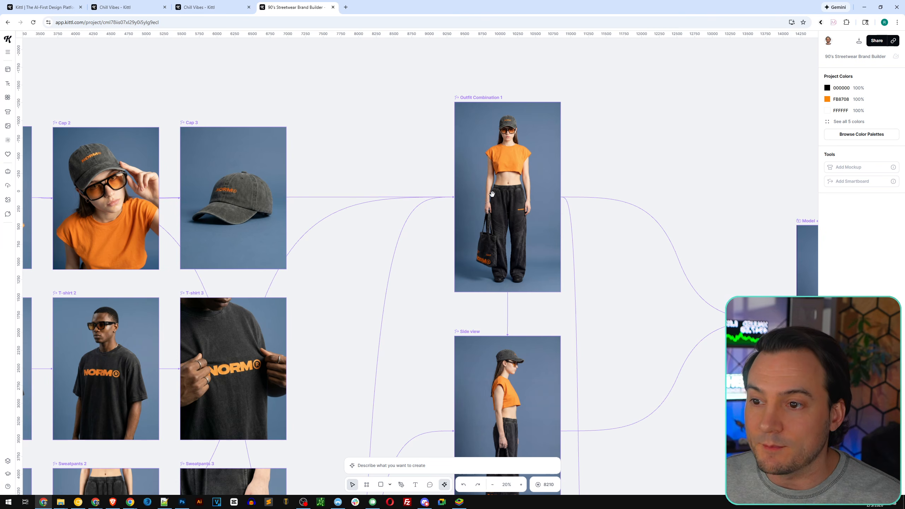
{"action": "scroll", "coordinate": [592, 320], "scroll_direction": "down", "scroll_amount": 10}
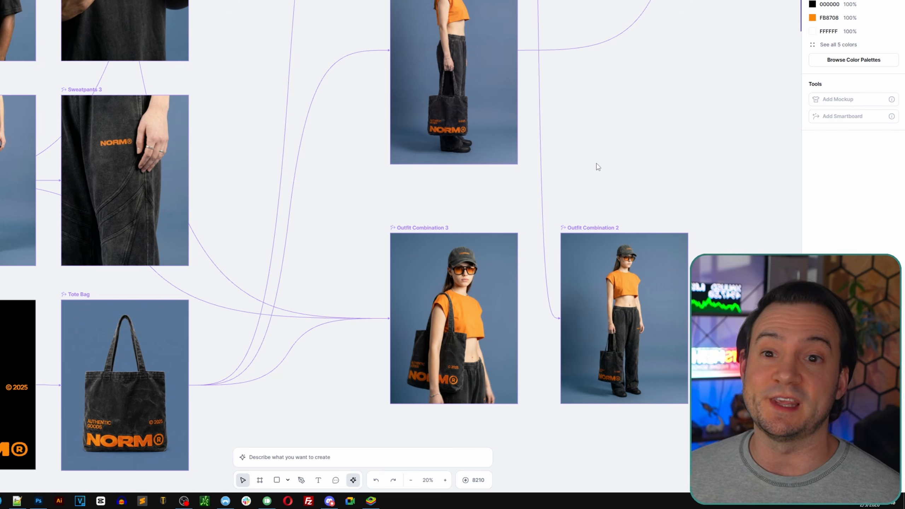
Enlarge the Model + totebag Video to about 4879 × 8675 px and place it beside the side view and outfit combinations
{"action": "scroll", "coordinate": [556, 221], "scroll_direction": "down", "scroll_amount": 5}
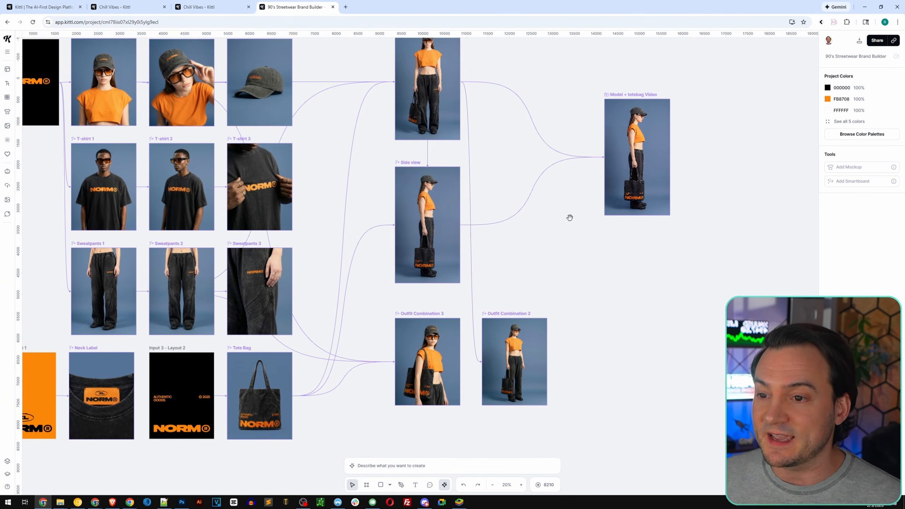
{"action": "left_click", "coordinate": [584, 232]}
{"action": "left_click_drag", "start_coordinate": [591, 239], "coordinate": [736, 496]}
{"action": "left_click_drag", "start_coordinate": [637, 316], "coordinate": [598, 220]}
{"action": "left_click_drag", "start_coordinate": [724, 181], "coordinate": [682, 252]}
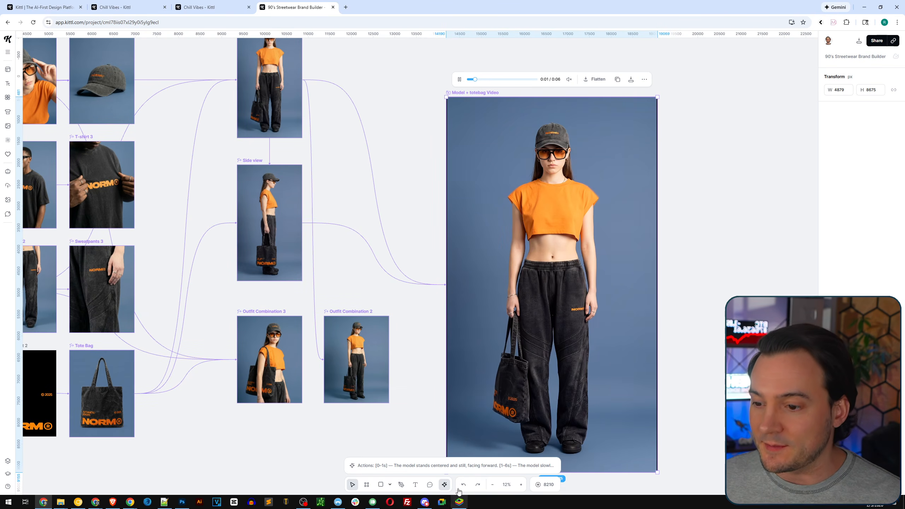
Read the Model + totebag Video's timed action prompt and its source frames, and view the video playing
{"action": "left_click", "coordinate": [456, 465]}
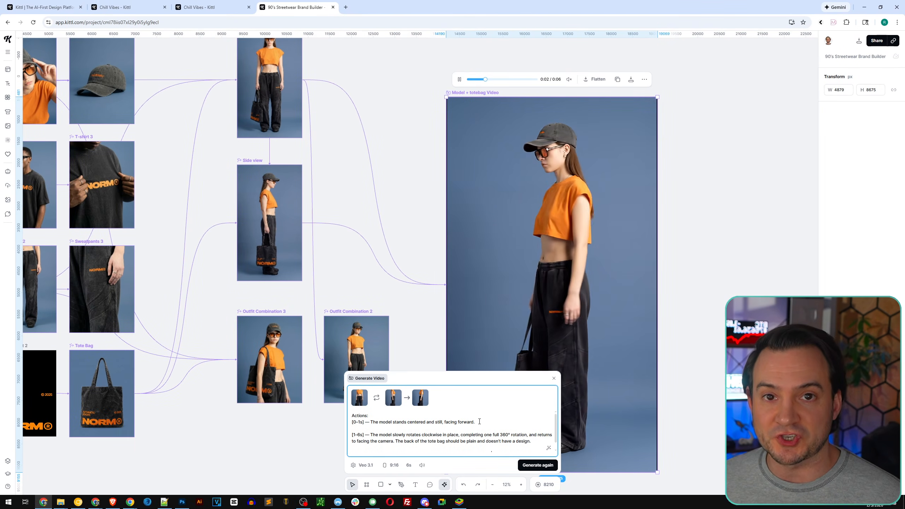
{"action": "left_click_drag", "start_coordinate": [369, 416], "coordinate": [352, 415]}
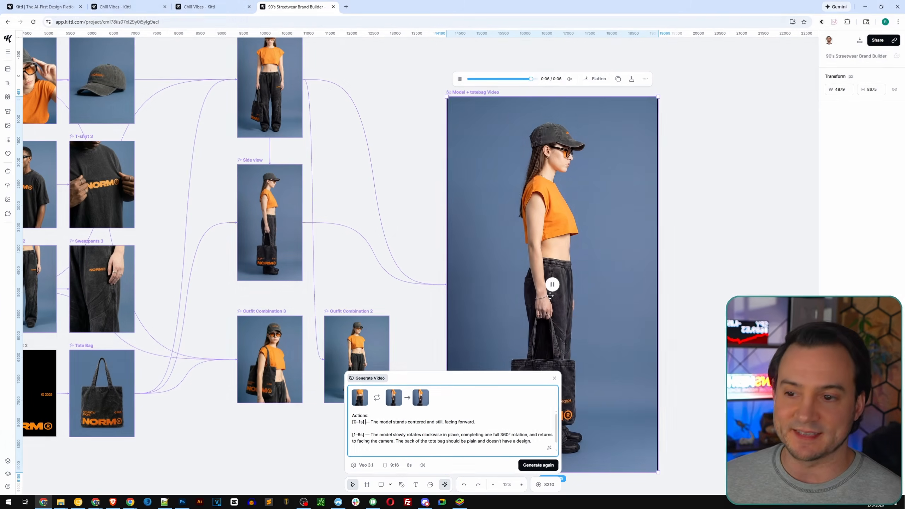
{"action": "left_click", "coordinate": [662, 240]}
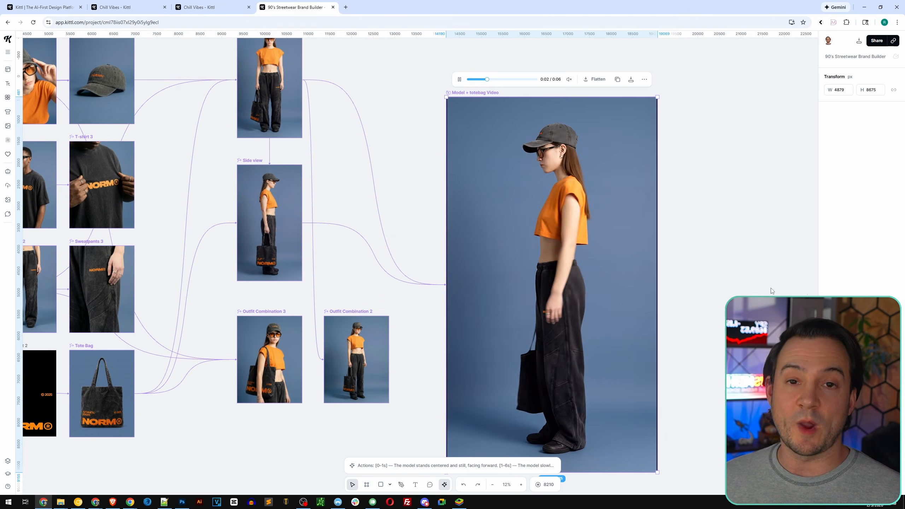
{"action": "scroll", "coordinate": [764, 255], "scroll_direction": "down", "scroll_amount": 1}
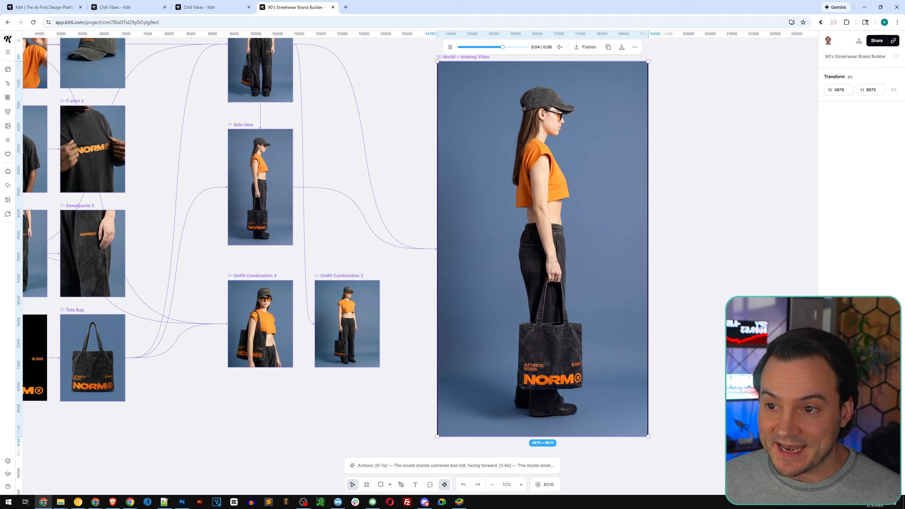